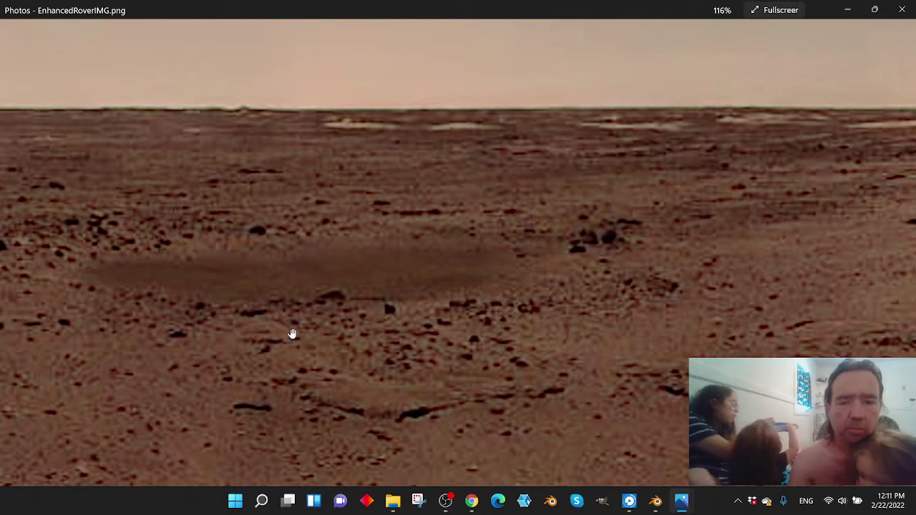
Step: Examine the horizon and the bright strips along it up close in the photo EnhancedRoverIMG.png
{"action": "scroll", "coordinate": [291, 334], "scroll_direction": "up", "scroll_amount": 3}
{"action": "left_click_drag", "start_coordinate": [198, 148], "coordinate": [312, 153]}
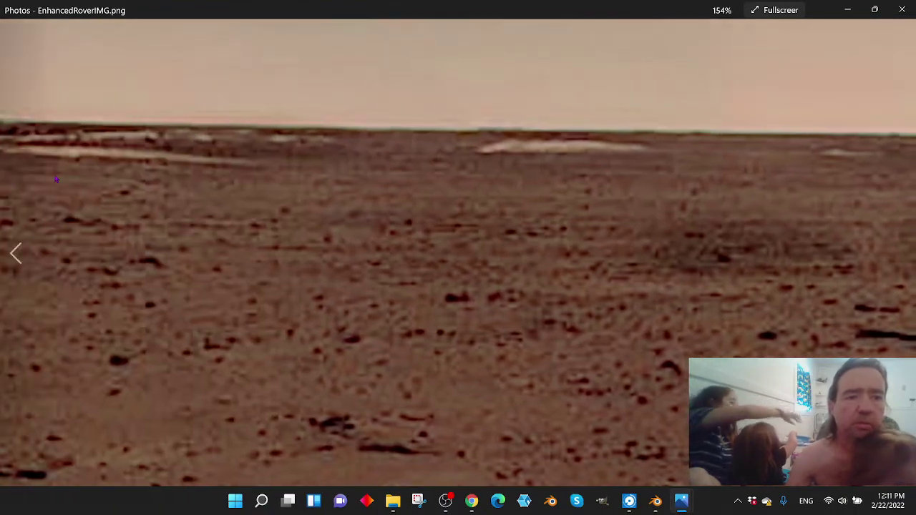
{"action": "scroll", "coordinate": [217, 160], "scroll_direction": "down", "scroll_amount": 4}
{"action": "scroll", "coordinate": [170, 137], "scroll_direction": "up", "scroll_amount": 3}
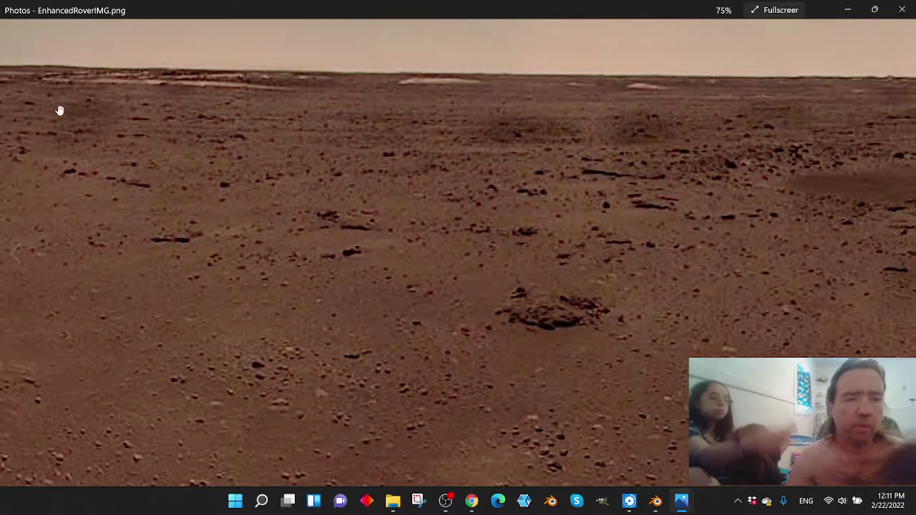
{"action": "scroll", "coordinate": [140, 126], "scroll_direction": "up", "scroll_amount": 4}
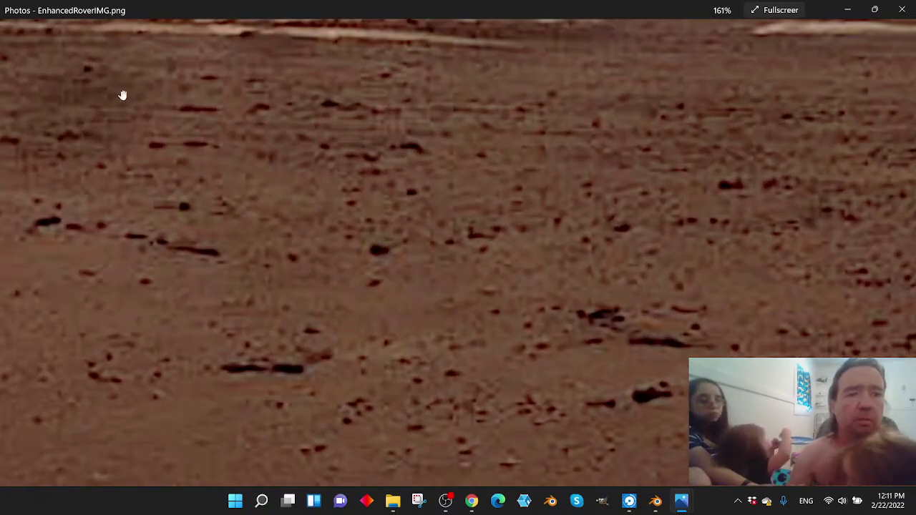
{"action": "left_click_drag", "start_coordinate": [116, 45], "coordinate": [333, 268]}
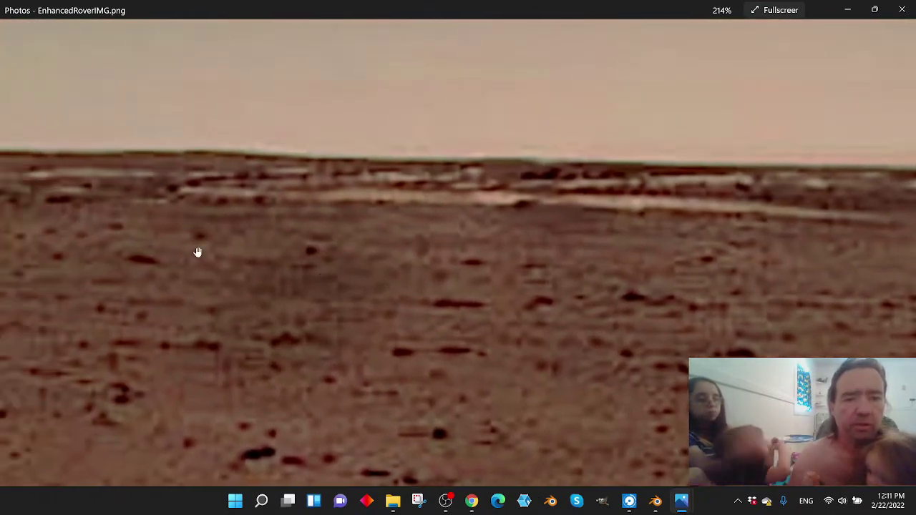
{"action": "left_click_drag", "start_coordinate": [198, 250], "coordinate": [272, 293]}
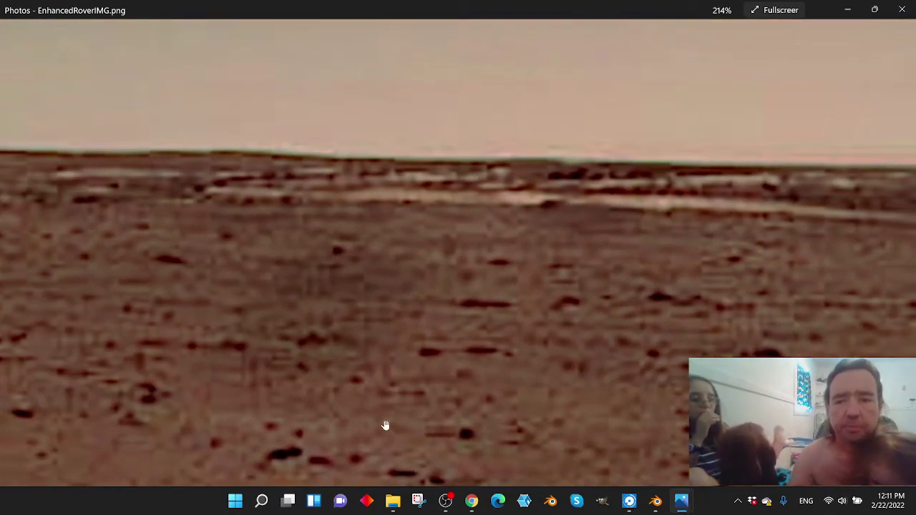
{"action": "scroll", "coordinate": [250, 283], "scroll_direction": "up", "scroll_amount": 2}
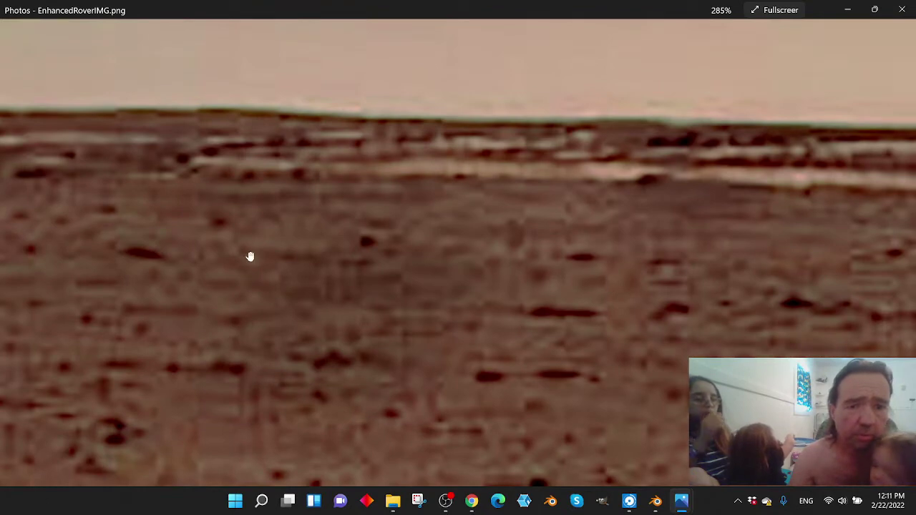
{"action": "scroll", "coordinate": [250, 256], "scroll_direction": "up", "scroll_amount": 1}
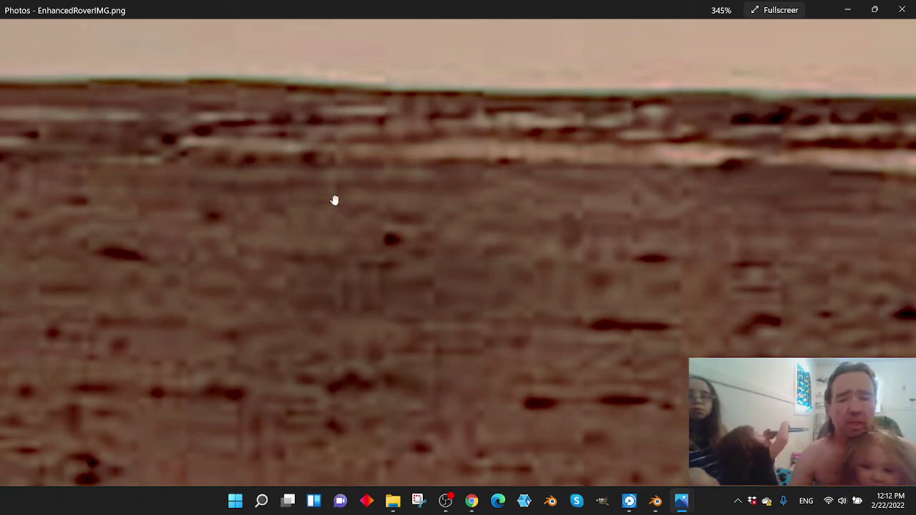
Step: Switch to Blender and bring the buildings placed along the horizon in ZhurongScene.blend into closer view
{"action": "mouse_move", "coordinate": [654, 498]}
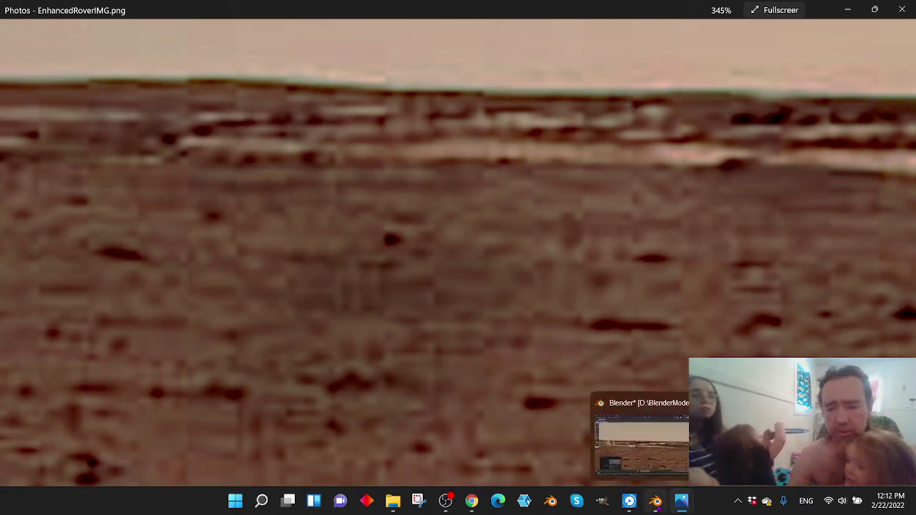
{"action": "left_click", "coordinate": [640, 444]}
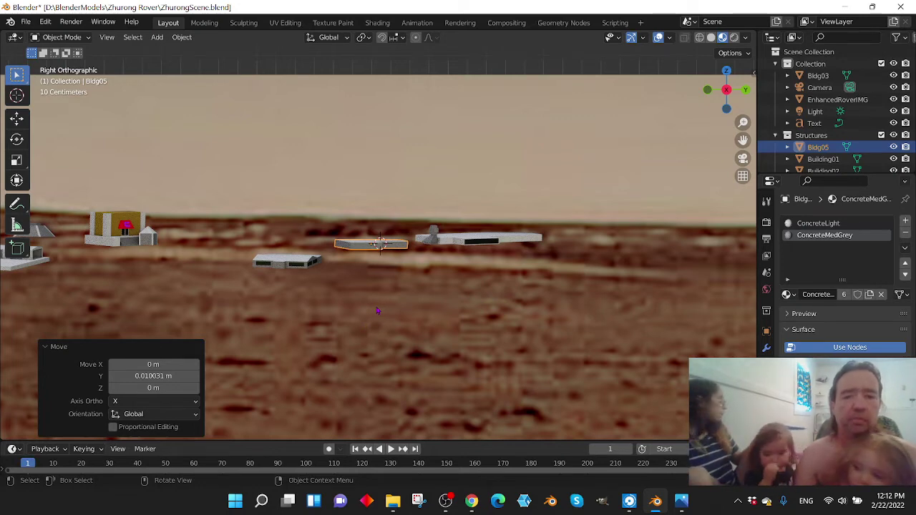
{"action": "scroll", "coordinate": [377, 310], "scroll_direction": "up", "scroll_amount": 2}
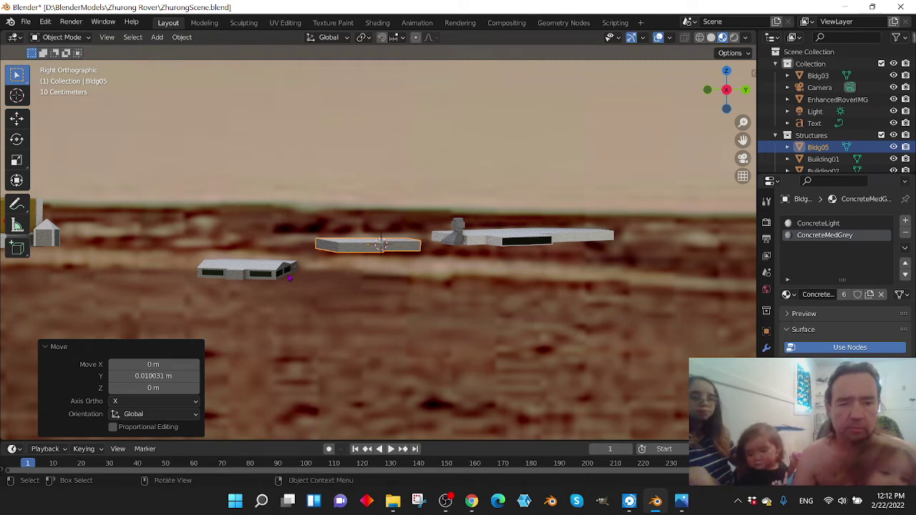
Step: Move Building02 about -0.48 m along the global Y axis to uncover the terrain behind it
{"action": "left_click", "coordinate": [266, 279]}
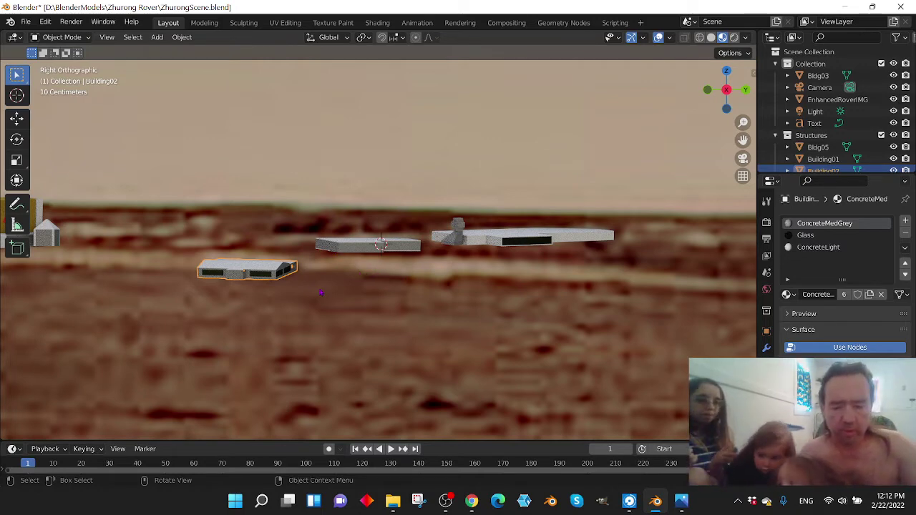
{"action": "key", "text": "g"}
{"action": "key", "text": "y"}
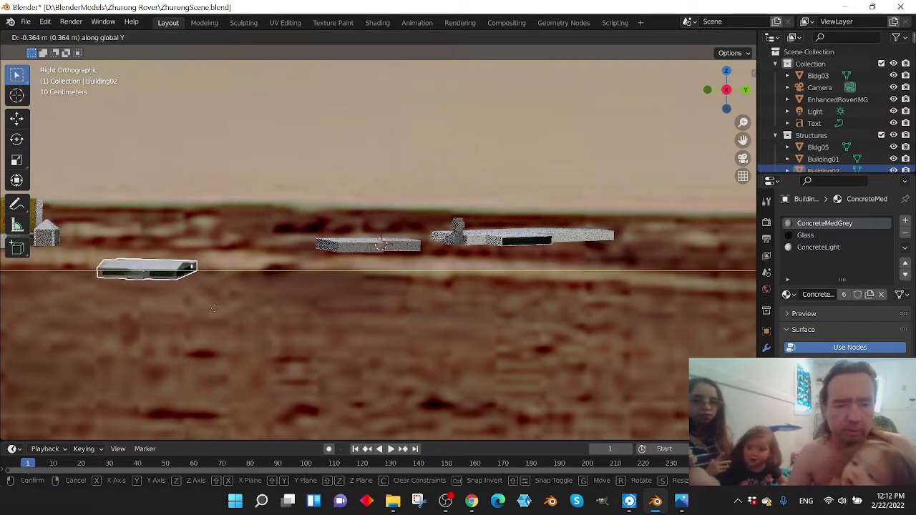
{"action": "left_click", "coordinate": [187, 319]}
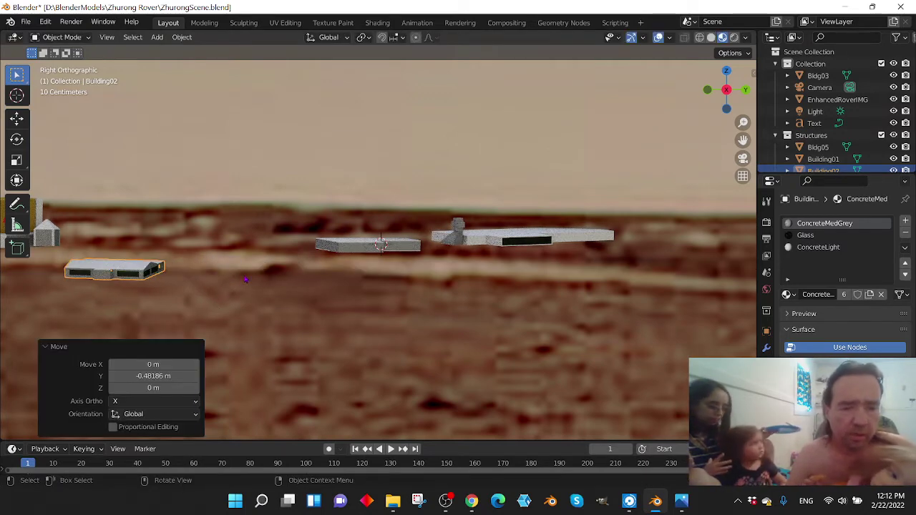
Step: Inspect Building02's windowed front up close and undo its move along the Y axis
{"action": "middle_click_drag", "start_coordinate": [222, 281], "coordinate": [444, 266], "text": "shift"}
{"action": "scroll", "coordinate": [444, 266], "scroll_direction": "up", "scroll_amount": 3}
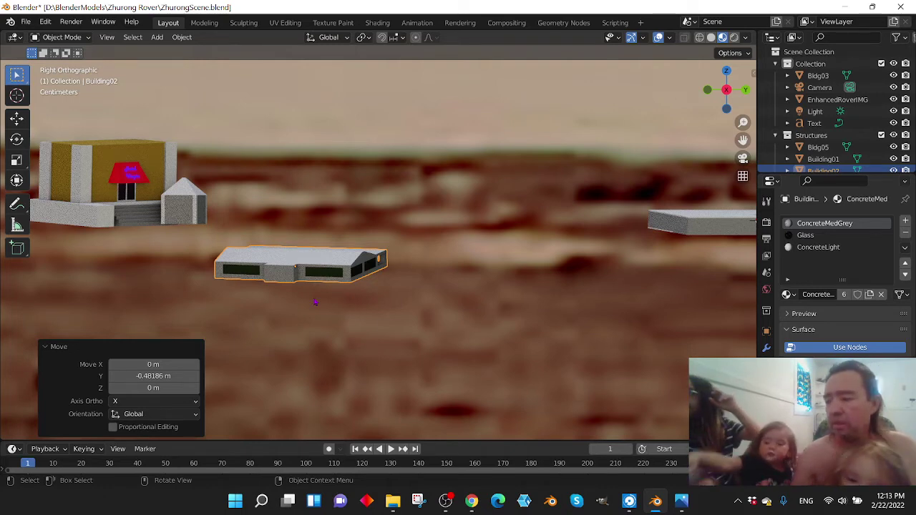
{"action": "middle_click_drag", "start_coordinate": [287, 294], "coordinate": [344, 292]}
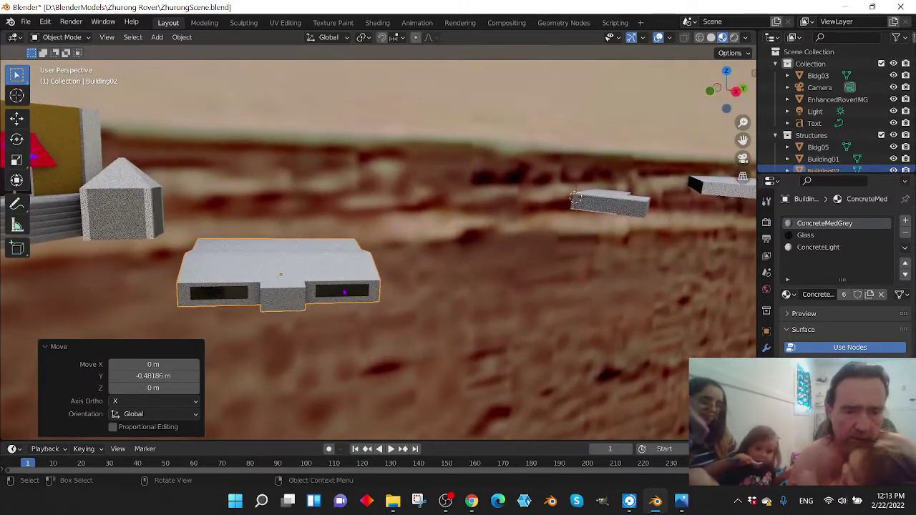
{"action": "key", "text": "ctrl+z"}
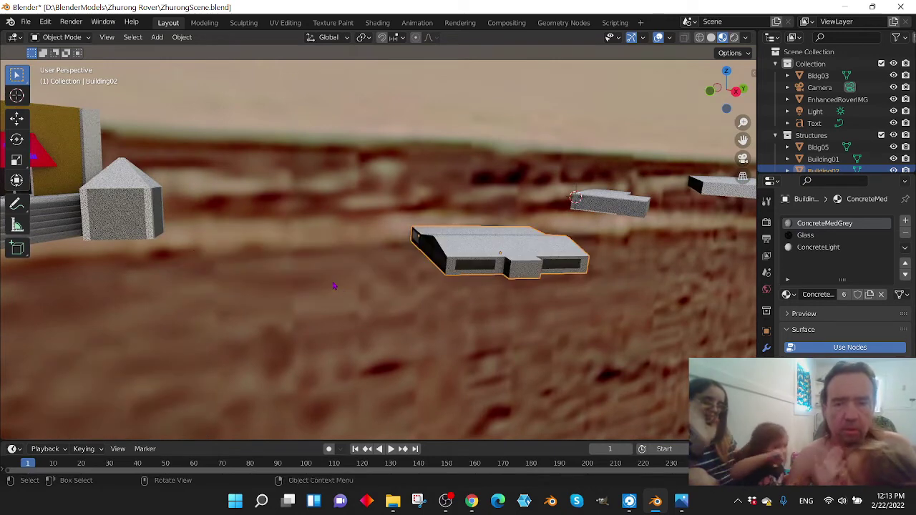
{"action": "key", "text": "KP_3"}
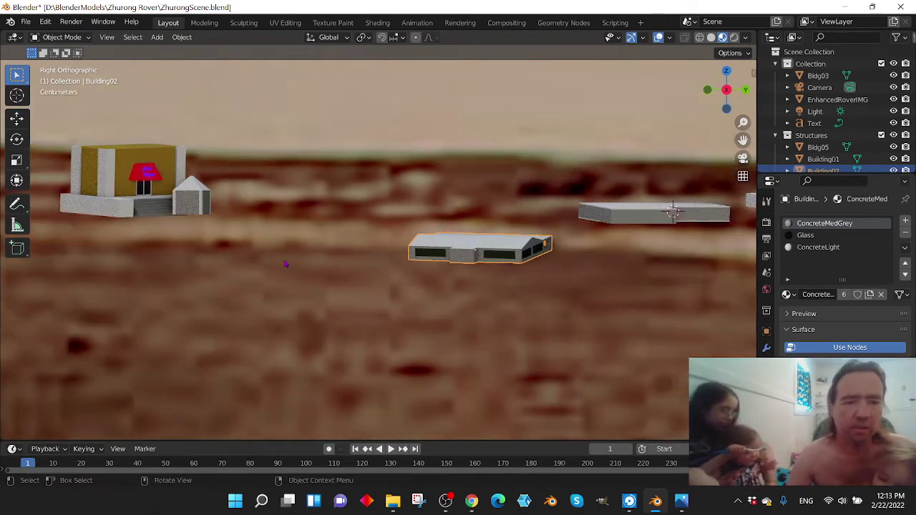
Step: Move Building01 about 0.16 m down along the global Z axis to uncover the terrain behind it
{"action": "scroll", "coordinate": [231, 235], "scroll_direction": "down", "scroll_amount": 2}
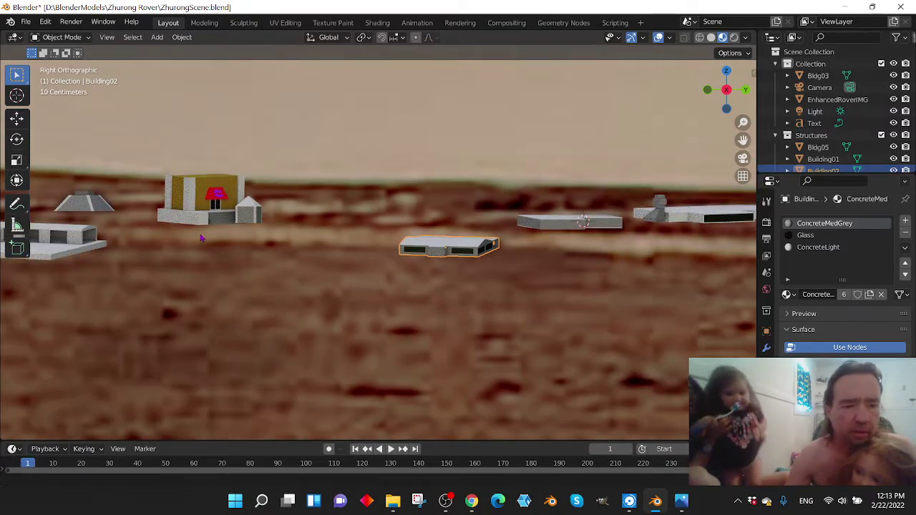
{"action": "middle_click_drag", "start_coordinate": [201, 239], "coordinate": [526, 220], "text": "shift"}
{"action": "scroll", "coordinate": [413, 278], "scroll_direction": "up", "scroll_amount": 4}
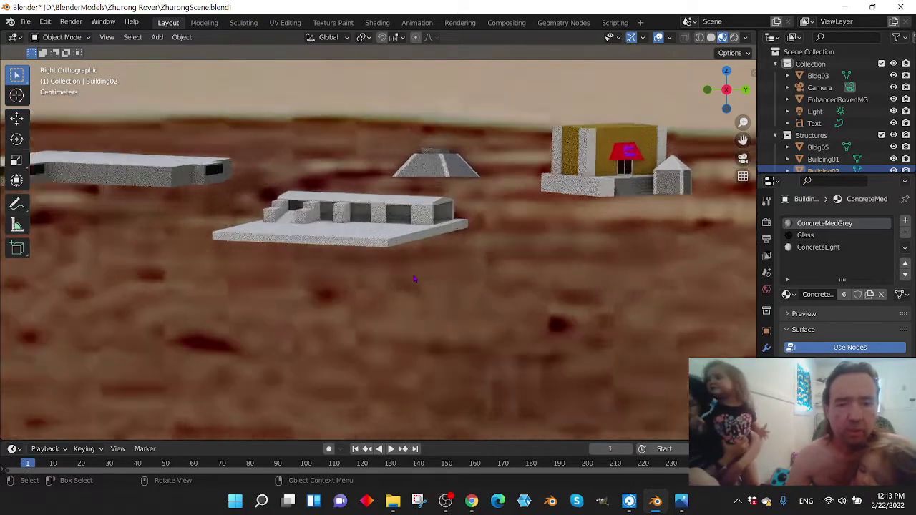
{"action": "scroll", "coordinate": [413, 278], "scroll_direction": "up", "scroll_amount": 1}
{"action": "left_click", "coordinate": [376, 247]}
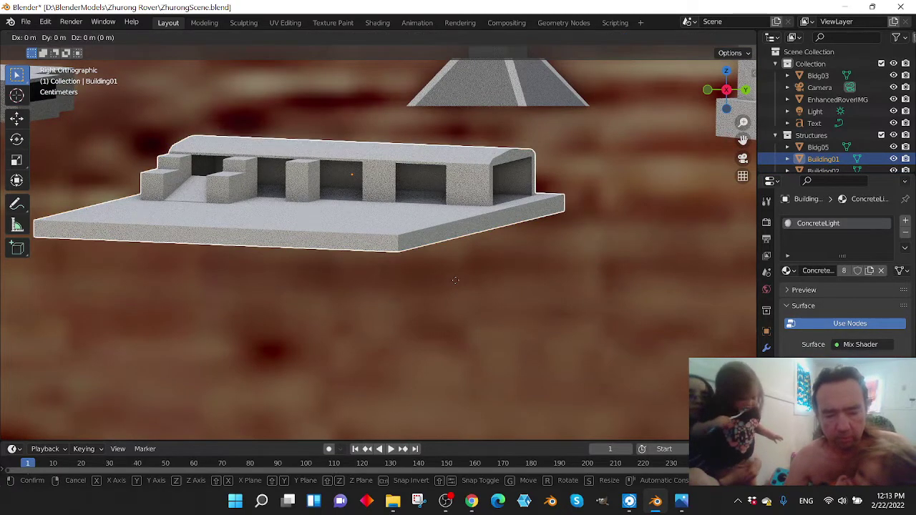
{"action": "key", "text": "g"}
{"action": "key", "text": "z"}
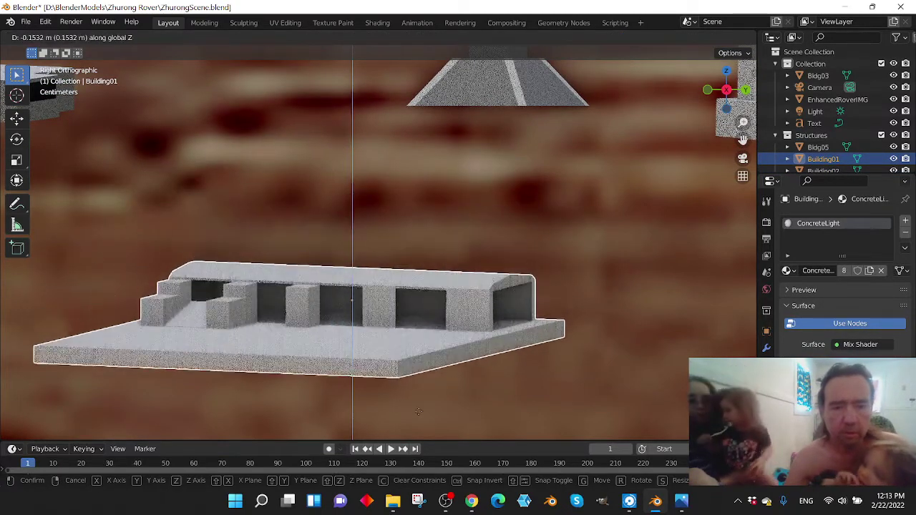
{"action": "left_click", "coordinate": [422, 397]}
Step: Examine Building01's pillars, openings and ramp entrance up close against the terrain image
{"action": "scroll", "coordinate": [425, 351], "scroll_direction": "down", "scroll_amount": 2}
{"action": "middle_click_drag", "start_coordinate": [431, 318], "coordinate": [453, 254], "text": "shift"}
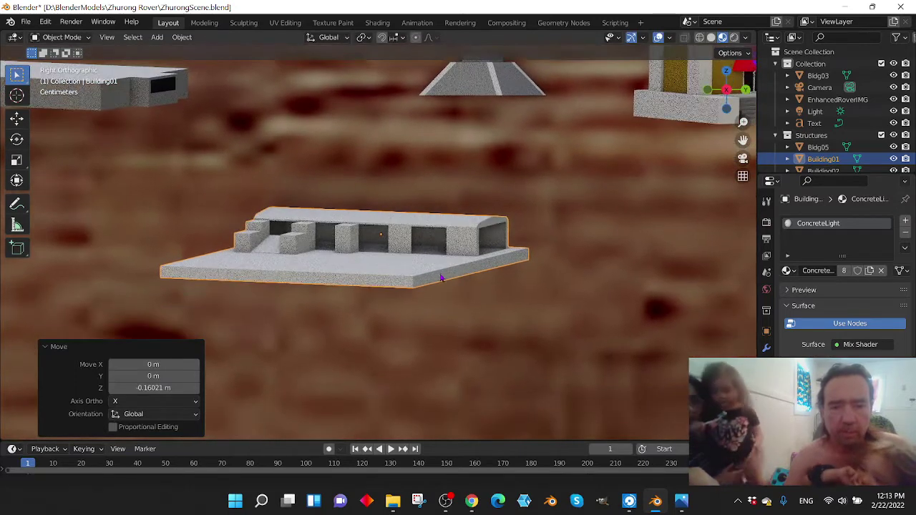
{"action": "scroll", "coordinate": [271, 250], "scroll_direction": "up", "scroll_amount": 1}
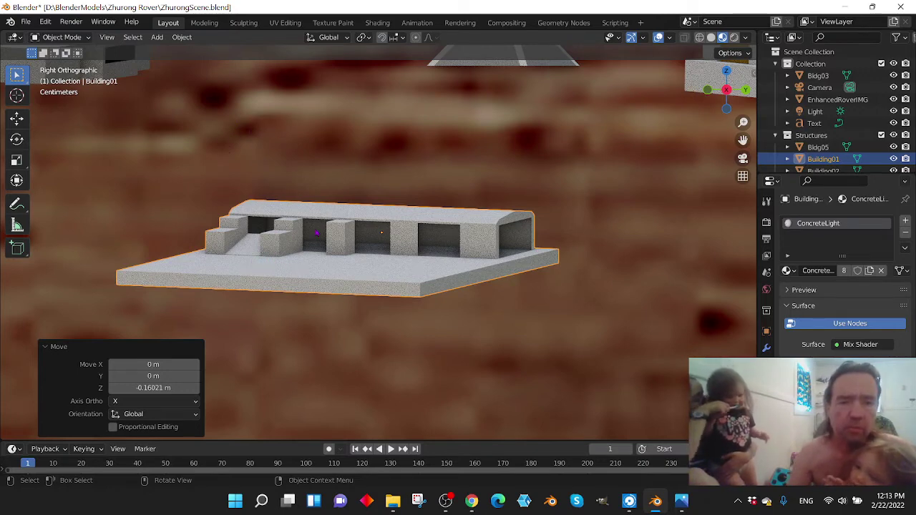
{"action": "scroll", "coordinate": [511, 185], "scroll_direction": "down", "scroll_amount": 3}
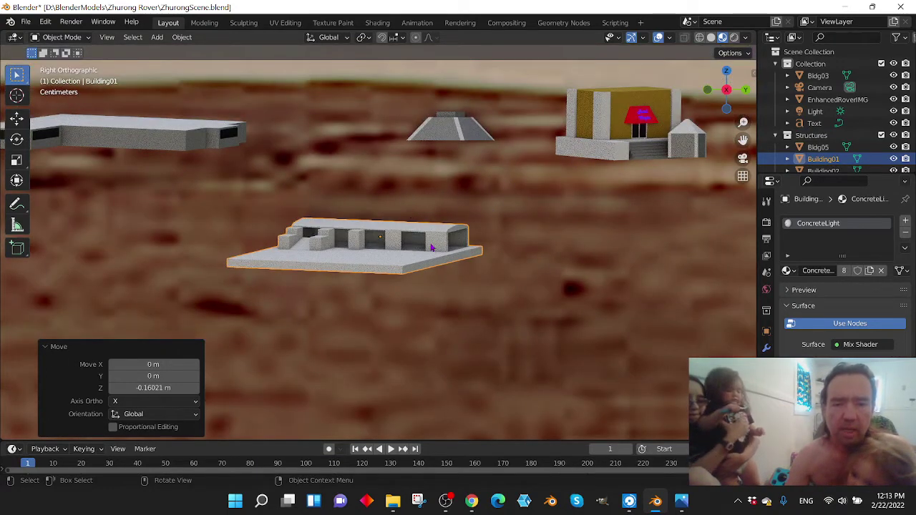
{"action": "scroll", "coordinate": [432, 248], "scroll_direction": "up", "scroll_amount": 2}
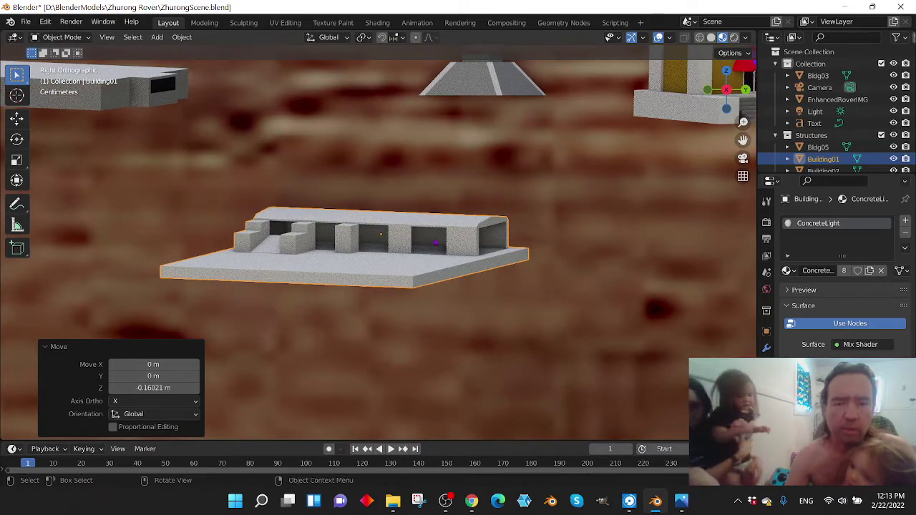
{"action": "scroll", "coordinate": [411, 259], "scroll_direction": "up", "scroll_amount": 3}
{"action": "middle_click_drag", "start_coordinate": [411, 260], "coordinate": [372, 280]}
{"action": "scroll", "coordinate": [365, 267], "scroll_direction": "up", "scroll_amount": 3}
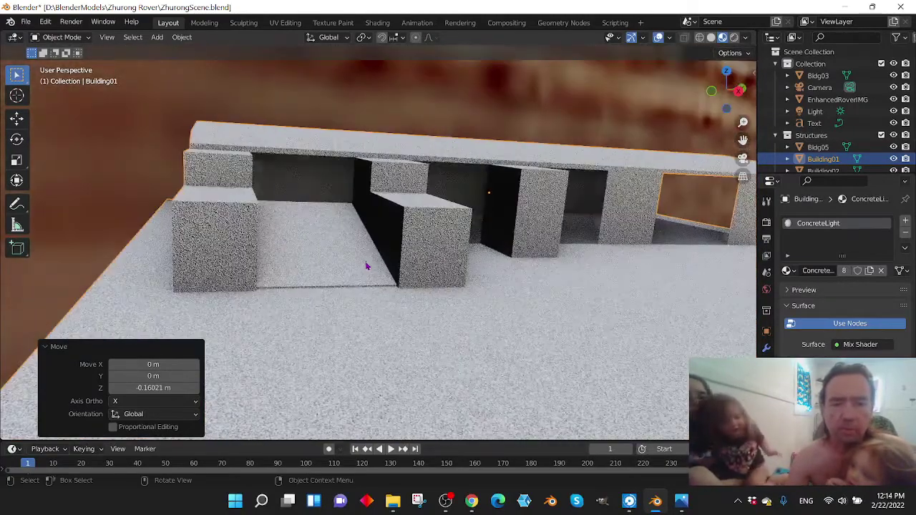
{"action": "scroll", "coordinate": [365, 266], "scroll_direction": "up", "scroll_amount": 3}
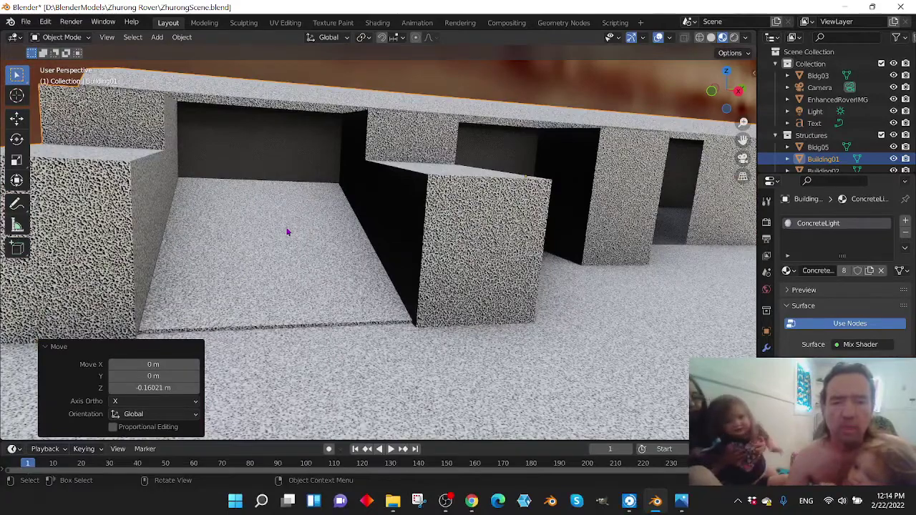
Step: Undo the downward move of Building01 in the right orthographic view
{"action": "scroll", "coordinate": [288, 274], "scroll_direction": "down", "scroll_amount": 6}
{"action": "middle_click_drag", "start_coordinate": [339, 305], "coordinate": [303, 302]}
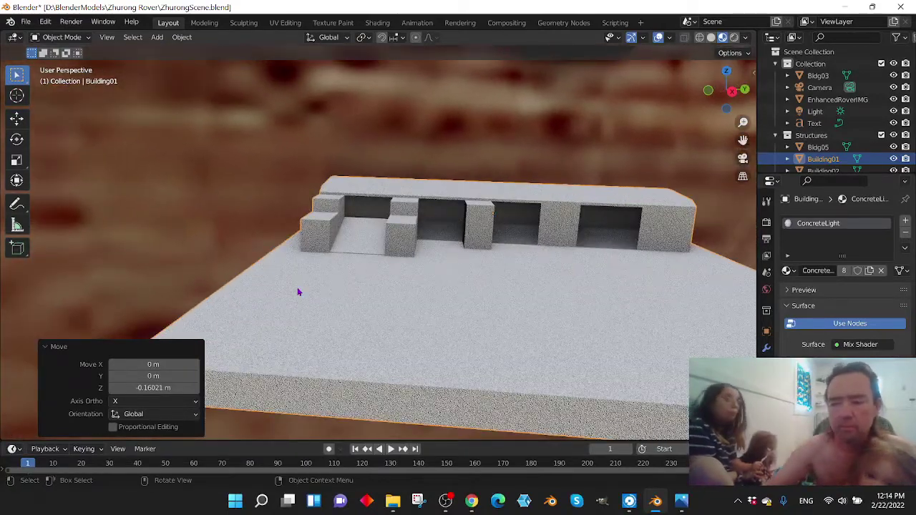
{"action": "key", "text": "KP_3"}
{"action": "scroll", "coordinate": [299, 292], "scroll_direction": "down", "scroll_amount": 6}
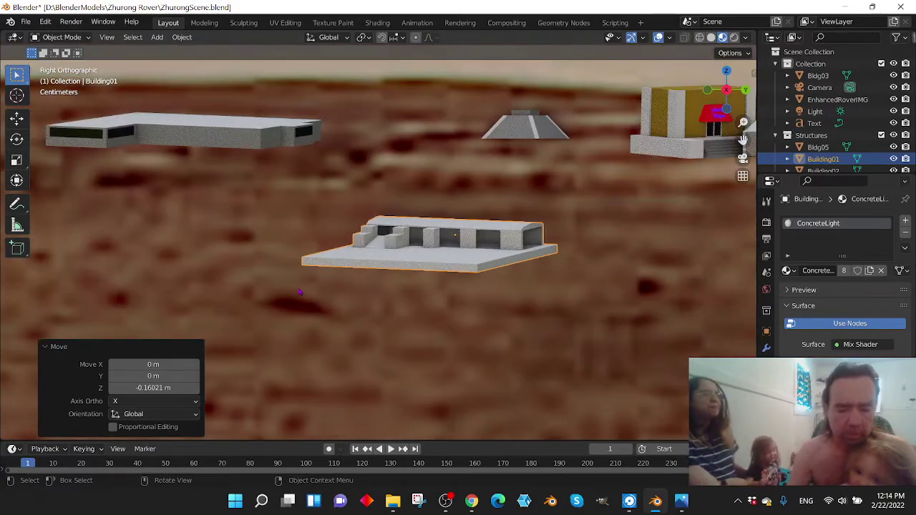
{"action": "key", "text": "ctrl+z"}
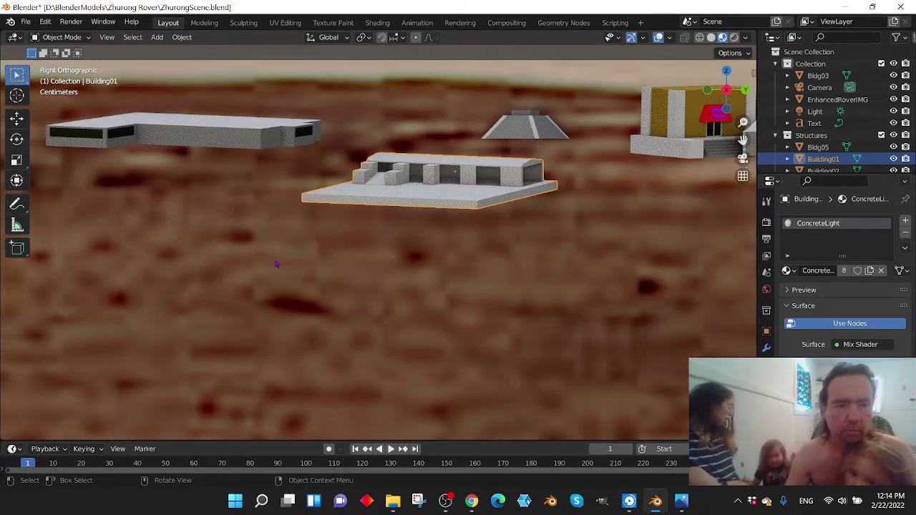
Step: Move Warehouse01 about -0.81 m along the global Y axis, partly off the edge of the background image
{"action": "scroll", "coordinate": [275, 264], "scroll_direction": "down", "scroll_amount": 2}
{"action": "middle_click_drag", "start_coordinate": [222, 204], "coordinate": [269, 259], "text": "shift"}
{"action": "scroll", "coordinate": [264, 223], "scroll_direction": "up", "scroll_amount": 4}
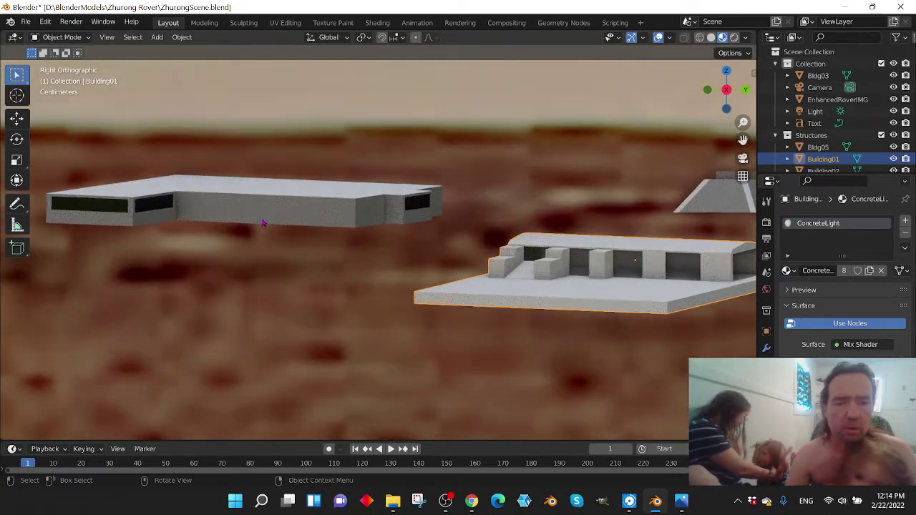
{"action": "left_click", "coordinate": [289, 222]}
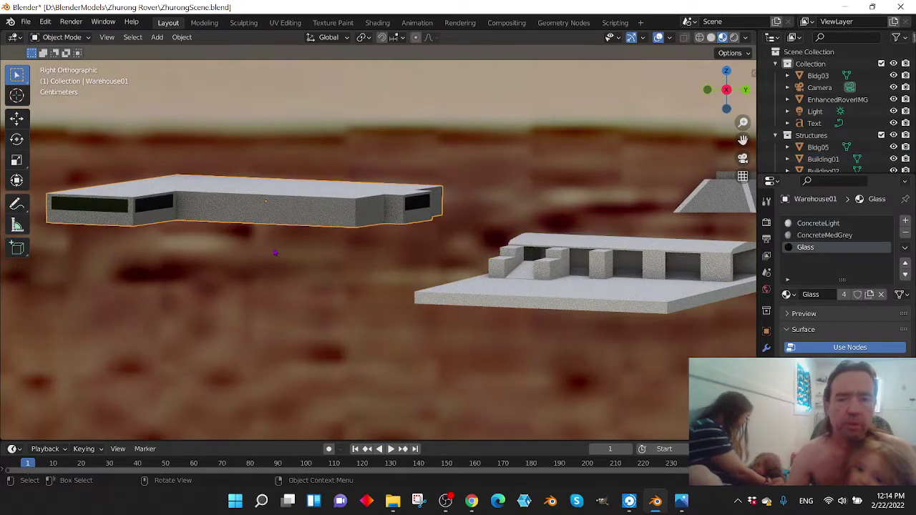
{"action": "scroll", "coordinate": [275, 252], "scroll_direction": "down", "scroll_amount": 3}
{"action": "middle_click_drag", "start_coordinate": [261, 263], "coordinate": [390, 270], "text": "shift"}
{"action": "key", "text": "g"}
{"action": "key", "text": "y"}
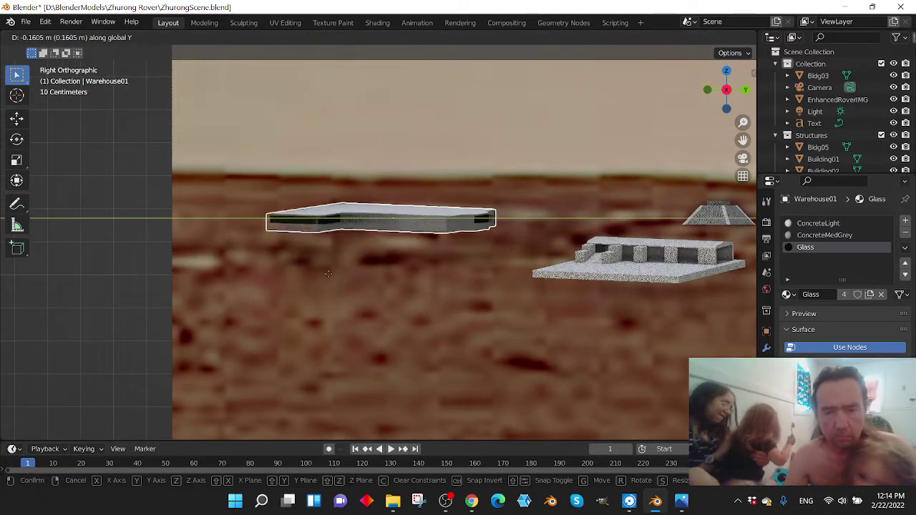
{"action": "left_click", "coordinate": [121, 302]}
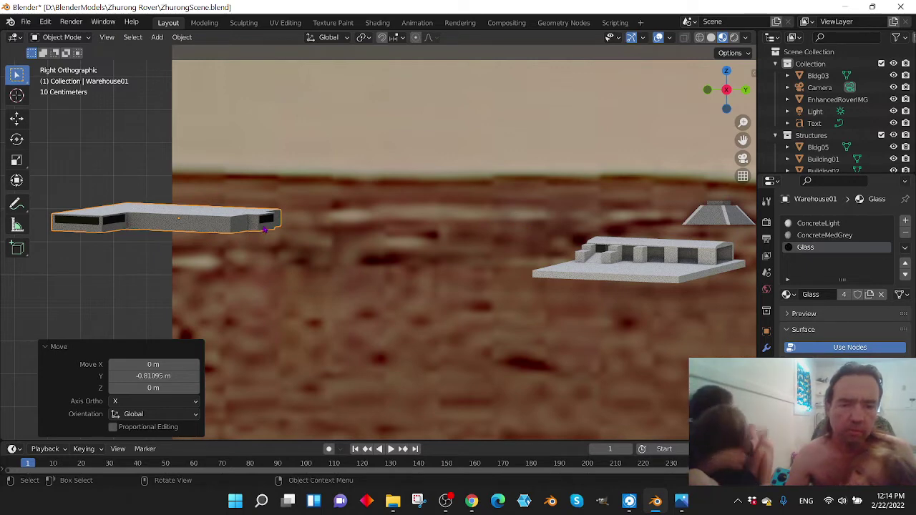
{"action": "scroll", "coordinate": [265, 229], "scroll_direction": "up", "scroll_amount": 2}
{"action": "scroll", "coordinate": [285, 228], "scroll_direction": "down", "scroll_amount": 2}
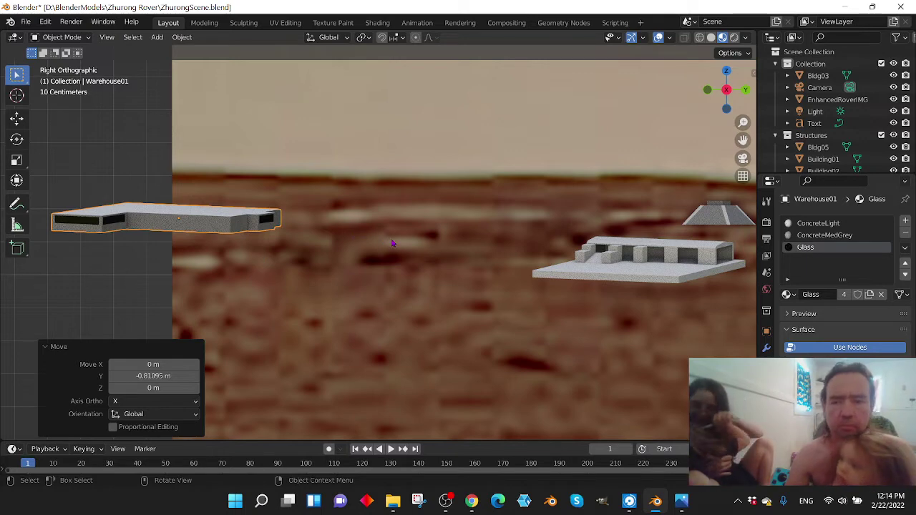
Step: Undo the sideways move of Warehouse01 in the right orthographic view
{"action": "middle_click_drag", "start_coordinate": [265, 241], "coordinate": [338, 250]}
{"action": "key", "text": "KP_3"}
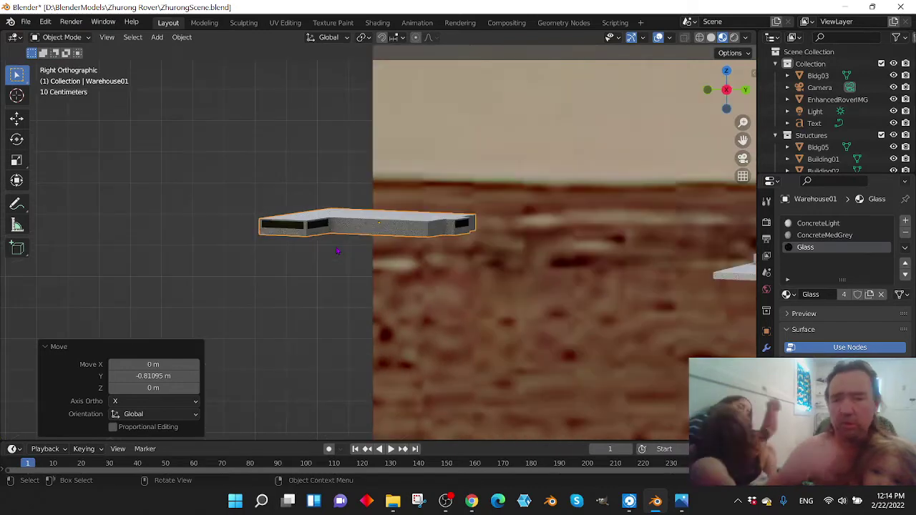
{"action": "key", "text": "ctrl+z"}
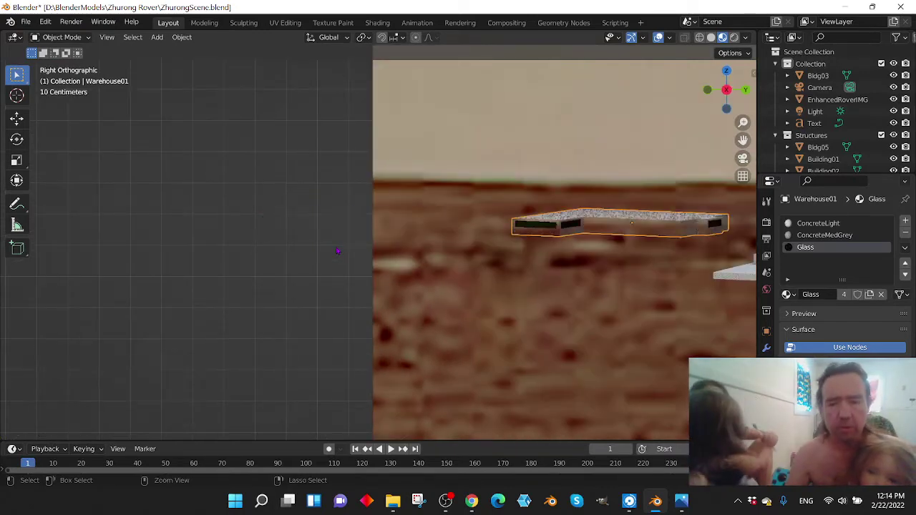
Step: Move the Pyramid about -0.28 m along the global Y axis to uncover the terrain behind it
{"action": "scroll", "coordinate": [370, 255], "scroll_direction": "down", "scroll_amount": 5, "text": "ctrl"}
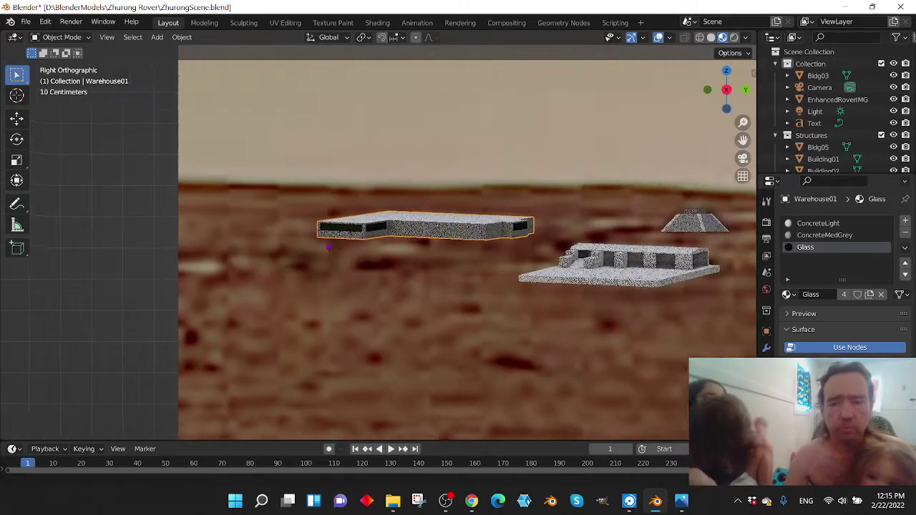
{"action": "scroll", "coordinate": [275, 235], "scroll_direction": "down", "scroll_amount": 3, "text": "ctrl"}
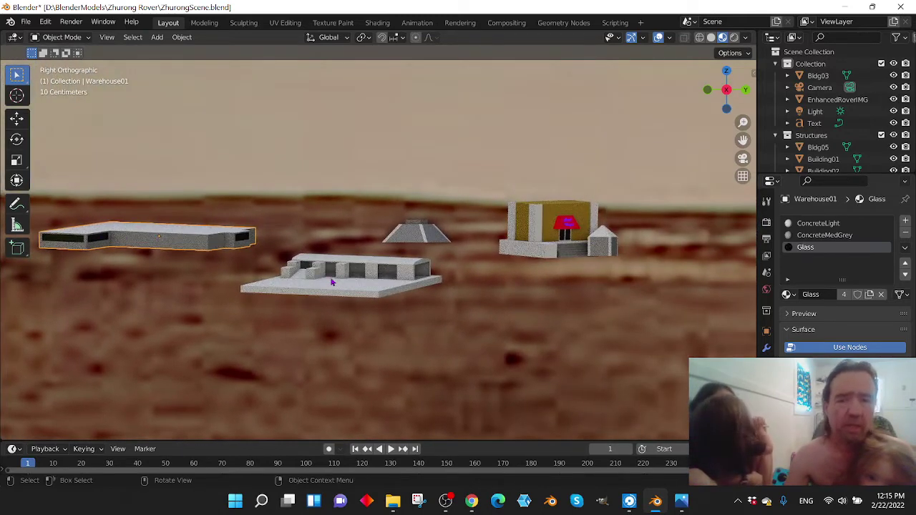
{"action": "scroll", "coordinate": [476, 272], "scroll_direction": "up", "scroll_amount": 3}
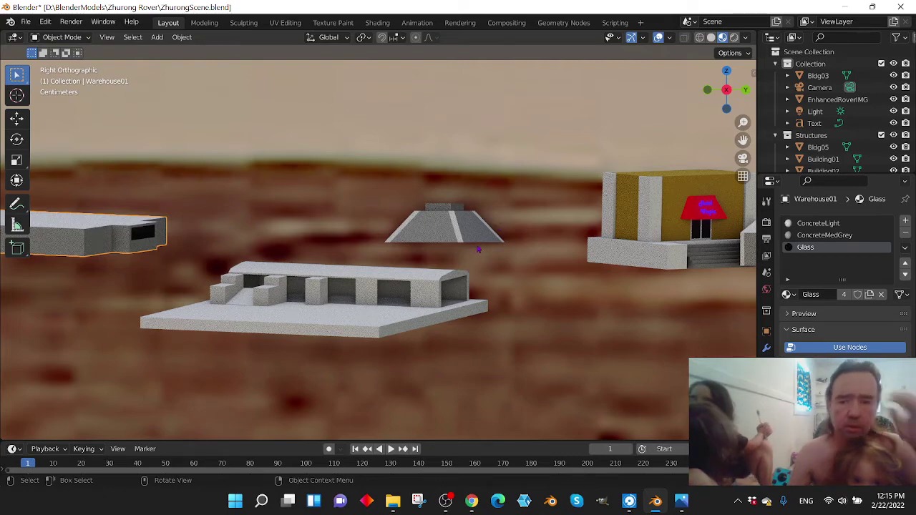
{"action": "scroll", "coordinate": [472, 256], "scroll_direction": "up", "scroll_amount": 2}
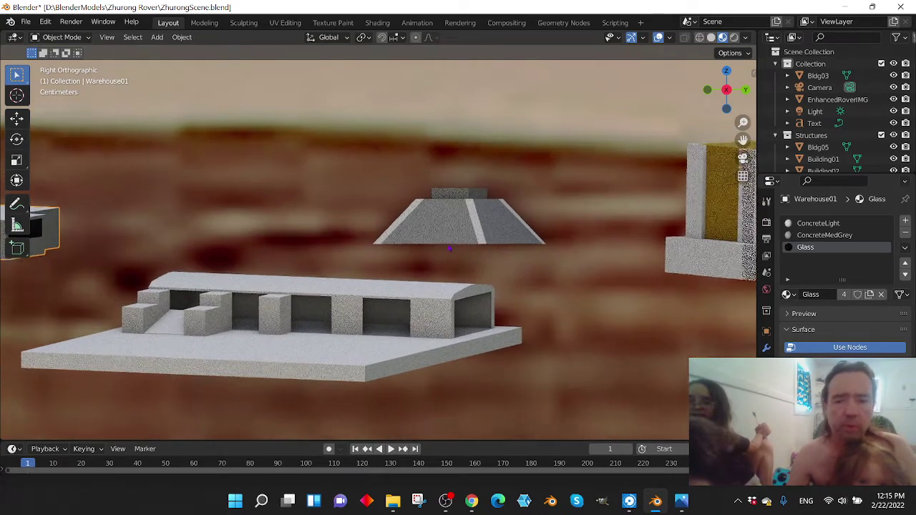
{"action": "middle_click_drag", "start_coordinate": [472, 255], "coordinate": [315, 250], "text": "shift"}
{"action": "scroll", "coordinate": [310, 249], "scroll_direction": "up", "scroll_amount": 1}
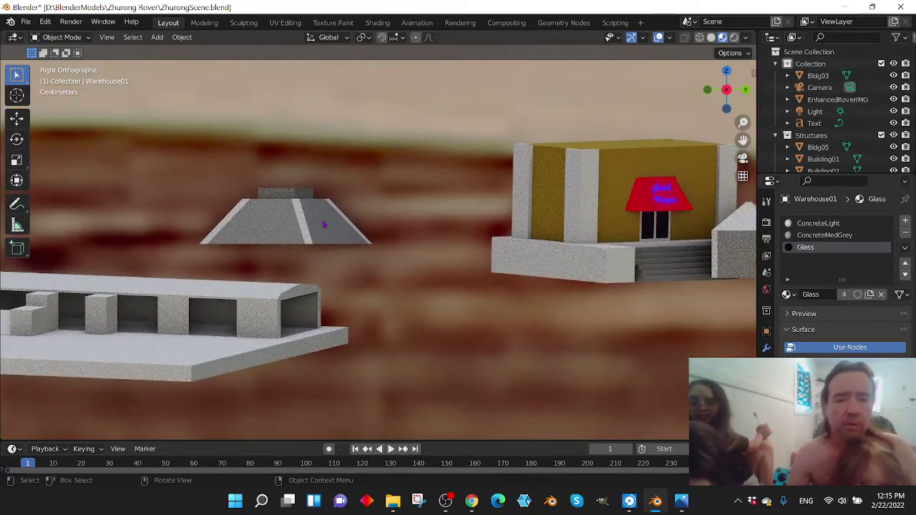
{"action": "left_click", "coordinate": [305, 218]}
{"action": "scroll", "coordinate": [364, 289], "scroll_direction": "down", "scroll_amount": 2}
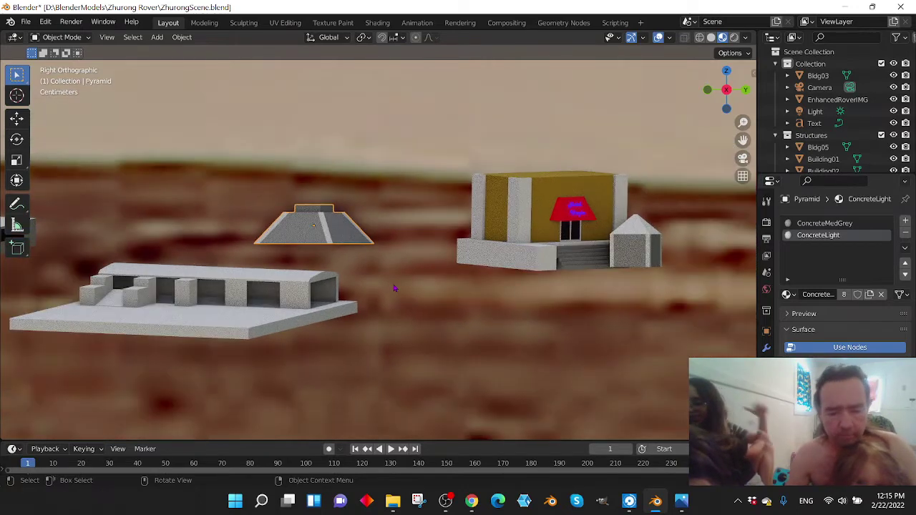
{"action": "key", "text": "g"}
{"action": "key", "text": "y"}
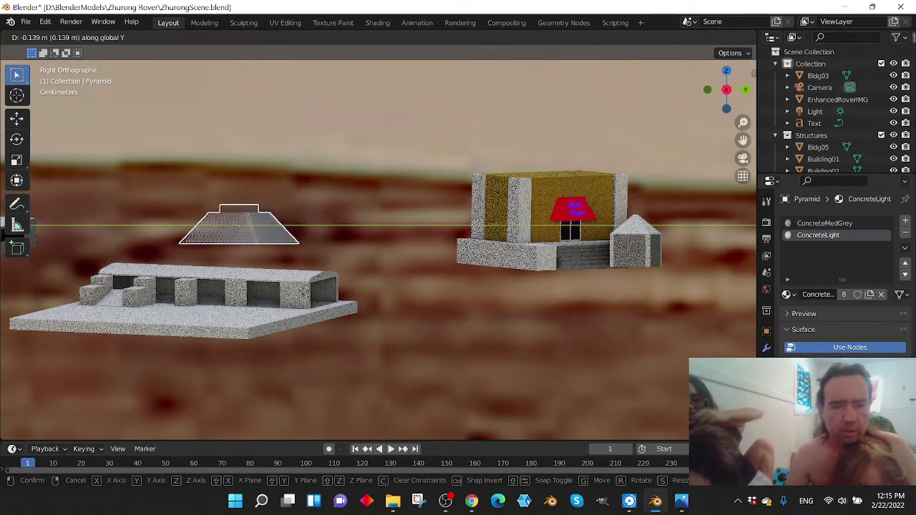
{"action": "left_click", "coordinate": [243, 302]}
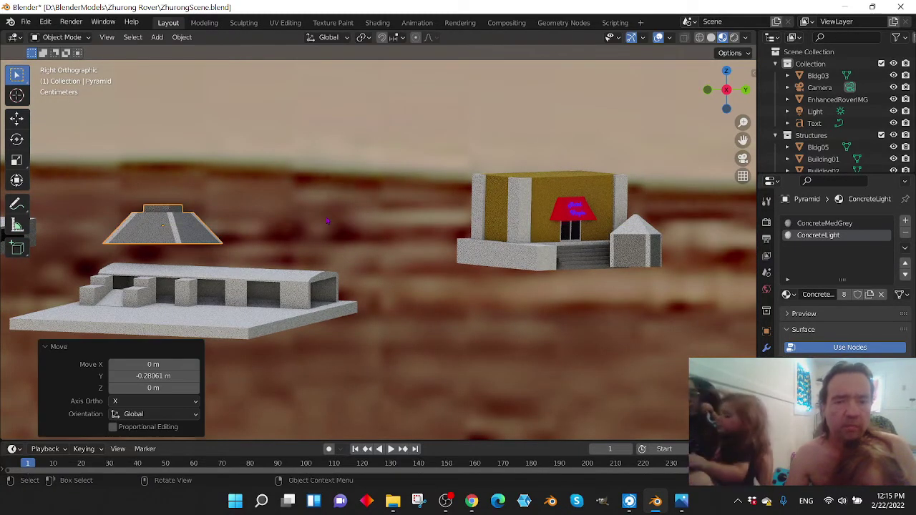
Step: Compare the uncovered terrain with the Pyramid, and undo the Pyramid's move along the Y axis
{"action": "scroll", "coordinate": [330, 237], "scroll_direction": "down", "scroll_amount": 1}
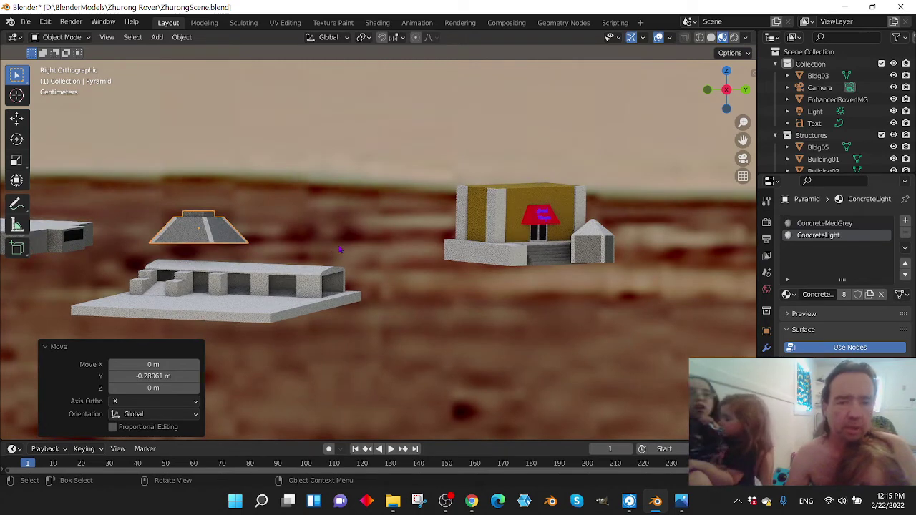
{"action": "scroll", "coordinate": [342, 237], "scroll_direction": "down", "scroll_amount": 1}
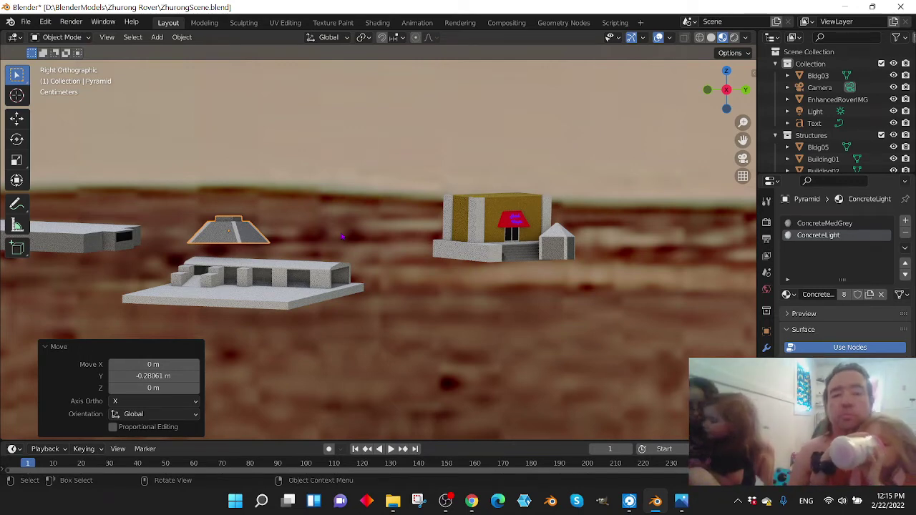
{"action": "scroll", "coordinate": [378, 244], "scroll_direction": "up", "scroll_amount": 5}
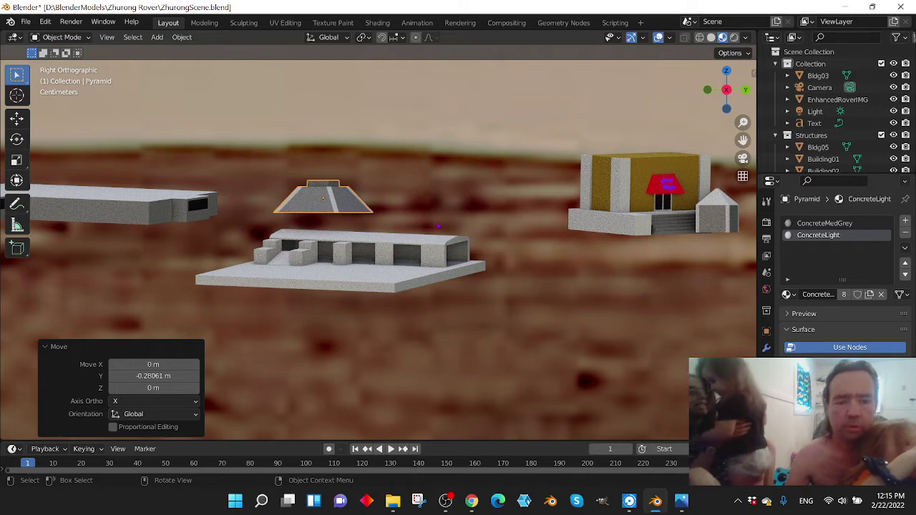
{"action": "key", "text": "ctrl+z"}
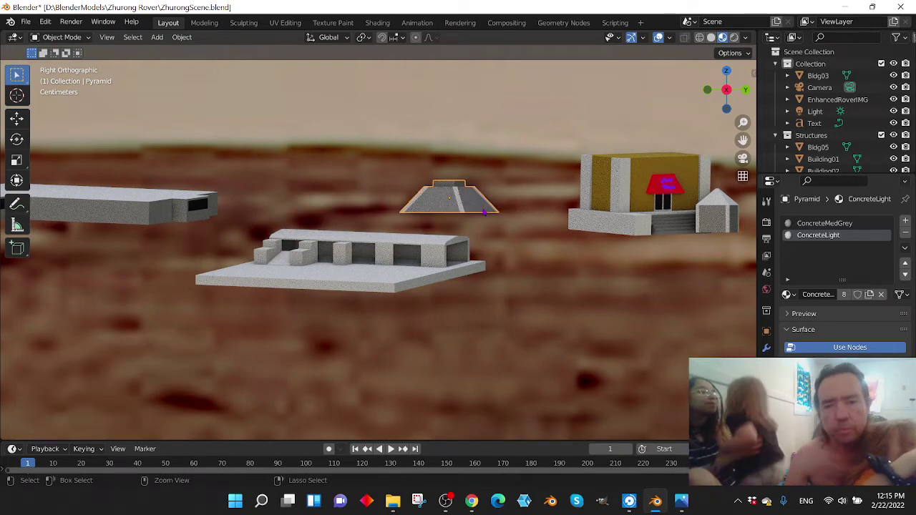
Step: Move HotelMars about -0.38 m along the global Y axis, away from the gazebo
{"action": "middle_click_drag", "start_coordinate": [518, 149], "coordinate": [339, 153], "text": "shift"}
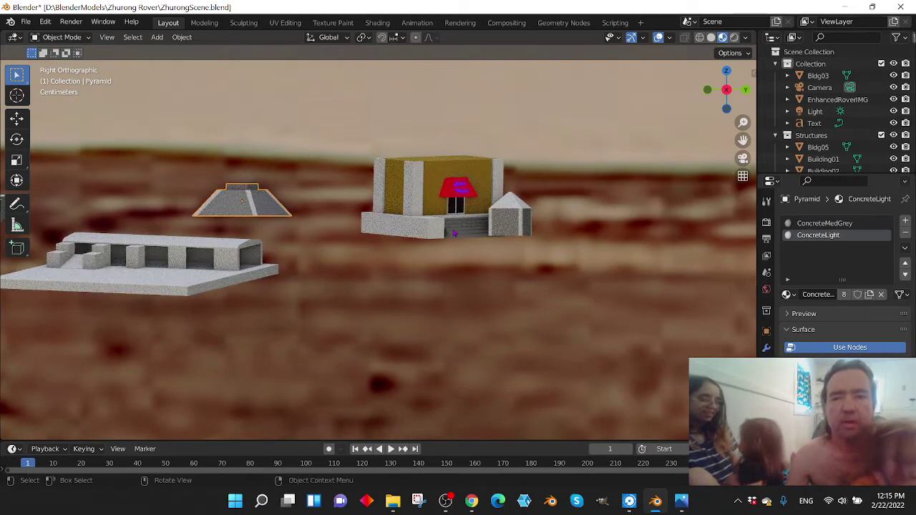
{"action": "scroll", "coordinate": [498, 233], "scroll_direction": "up", "scroll_amount": 4}
{"action": "scroll", "coordinate": [497, 232], "scroll_direction": "up", "scroll_amount": 1}
{"action": "scroll", "coordinate": [505, 221], "scroll_direction": "down", "scroll_amount": 5}
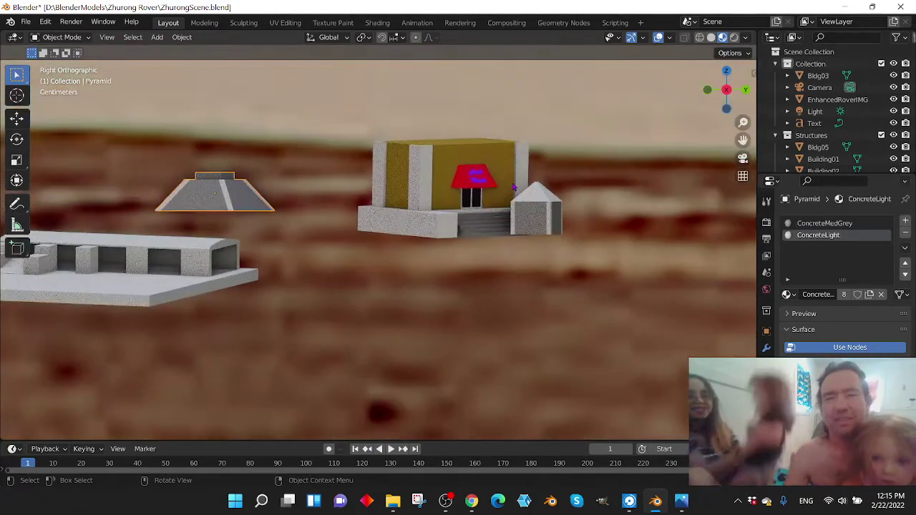
{"action": "left_click", "coordinate": [480, 200]}
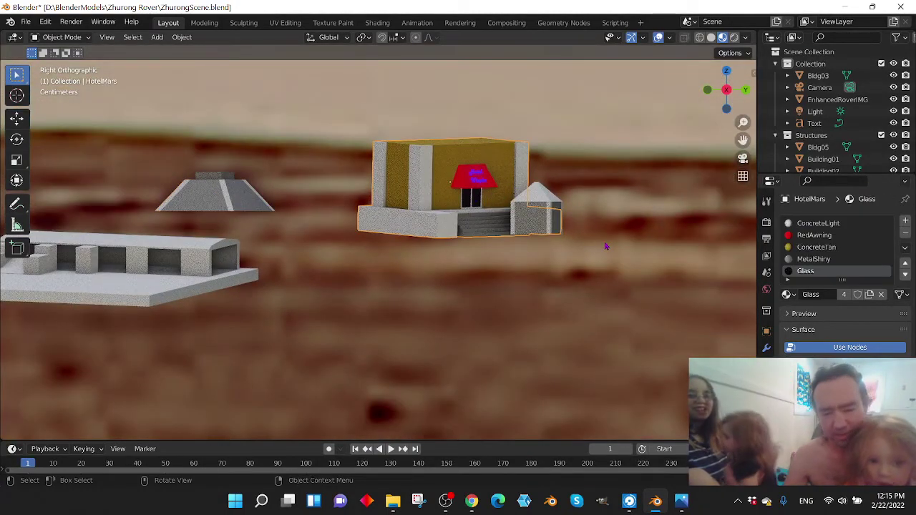
{"action": "key", "text": "g"}
{"action": "key", "text": "y"}
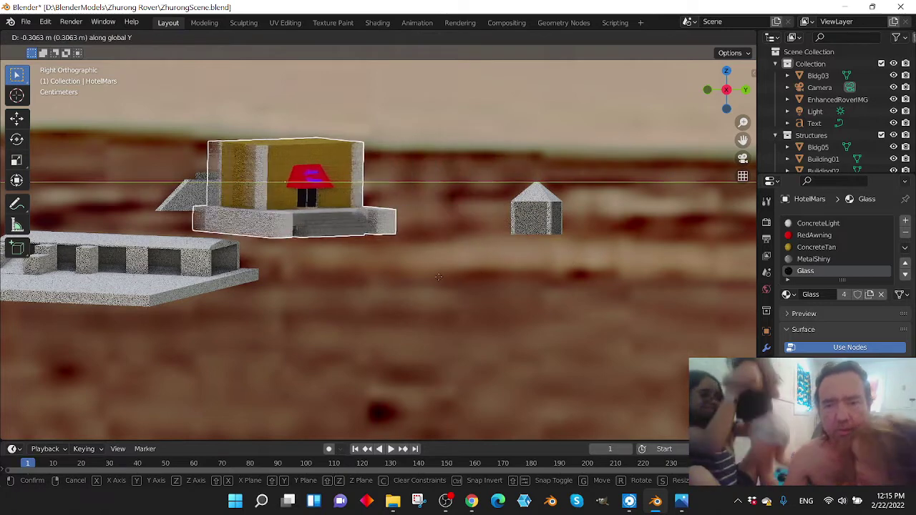
{"action": "left_click", "coordinate": [398, 206]}
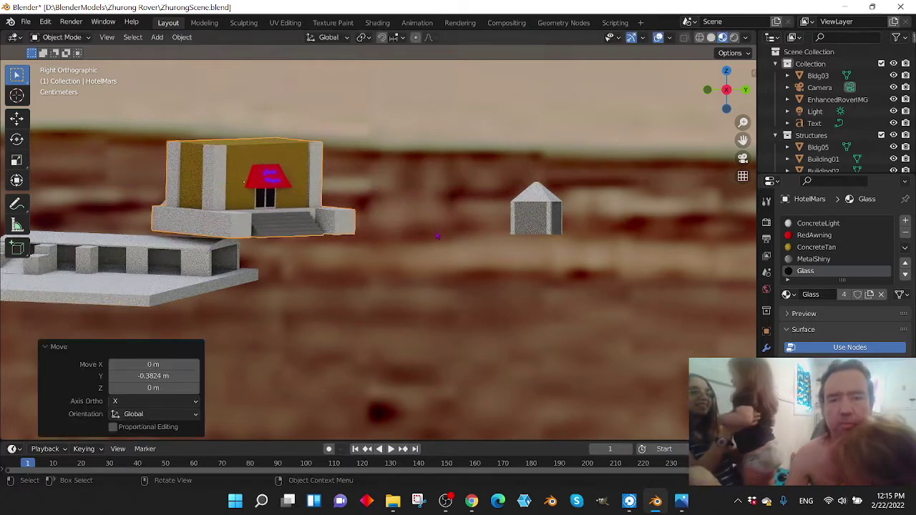
Step: Move the Gazebo about 0.21 m along the global Y axis, away from the hotel's original spot
{"action": "left_click", "coordinate": [542, 229]}
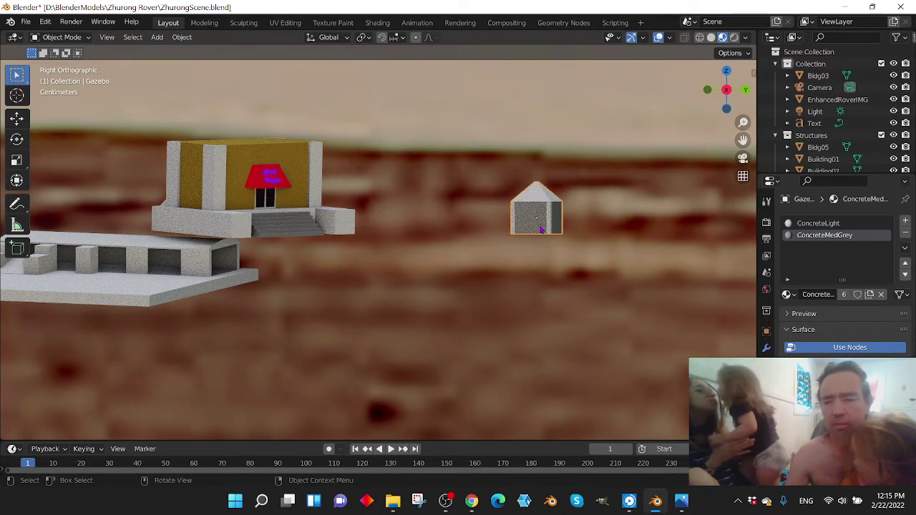
{"action": "key", "text": "g"}
{"action": "key", "text": "y"}
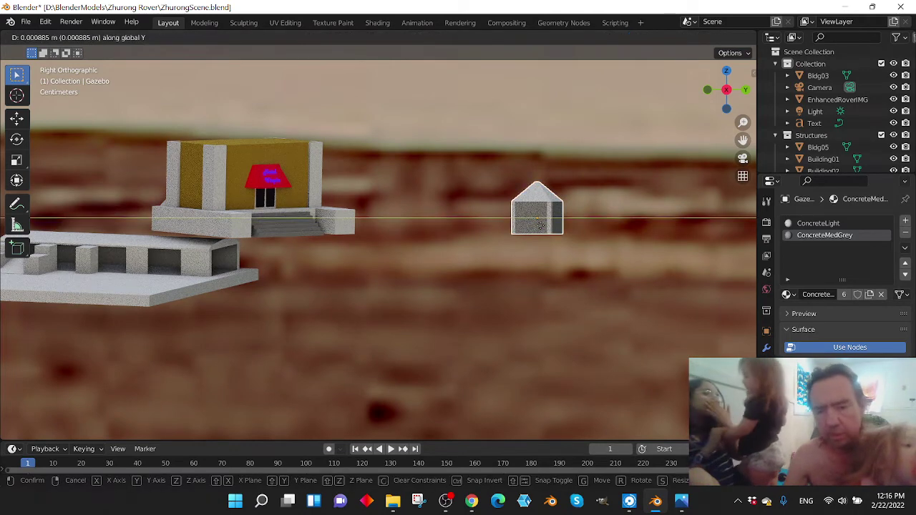
{"action": "left_click", "coordinate": [676, 224]}
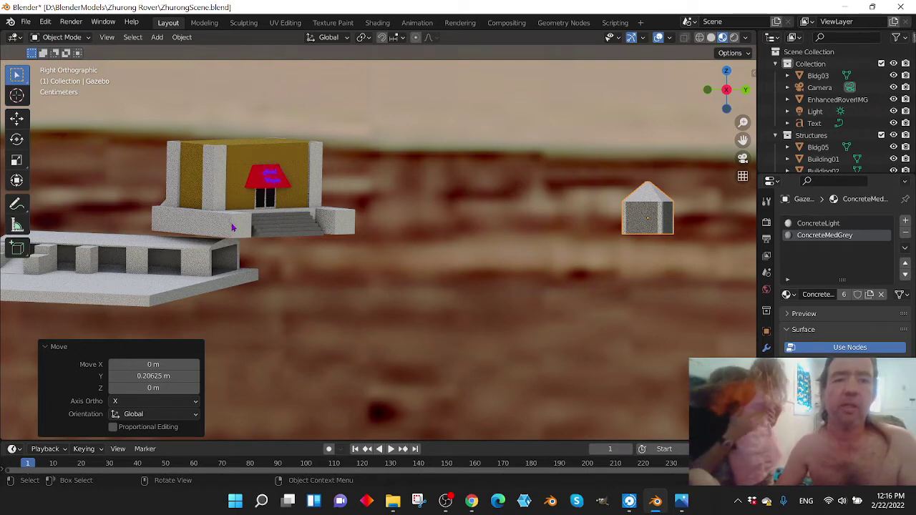
Step: Examine the Hotel Utopia awning sign, entrance doors and steps up close, and compare the hotel with the uncovered terrain
{"action": "scroll", "coordinate": [250, 212], "scroll_direction": "up", "scroll_amount": 3}
{"action": "scroll", "coordinate": [562, 152], "scroll_direction": "down", "scroll_amount": 2}
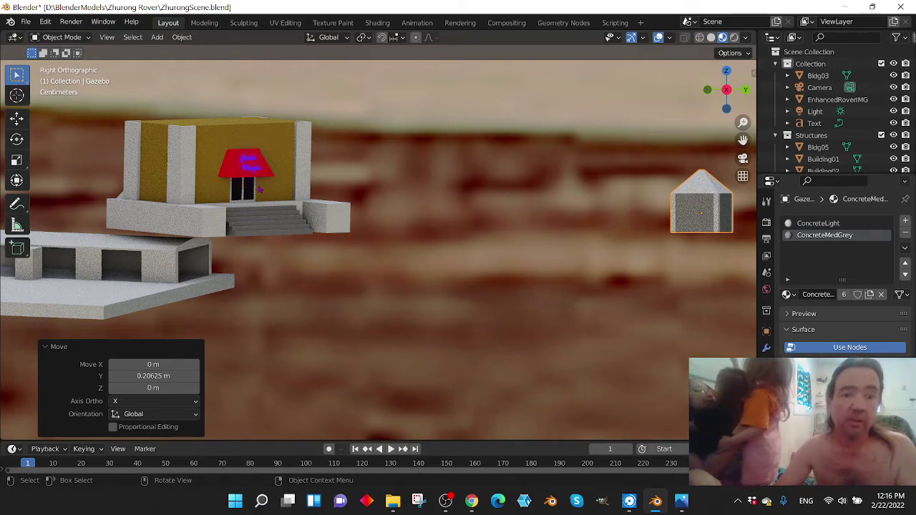
{"action": "scroll", "coordinate": [260, 190], "scroll_direction": "up", "scroll_amount": 5}
{"action": "middle_click_drag", "start_coordinate": [219, 178], "coordinate": [498, 308], "text": "shift"}
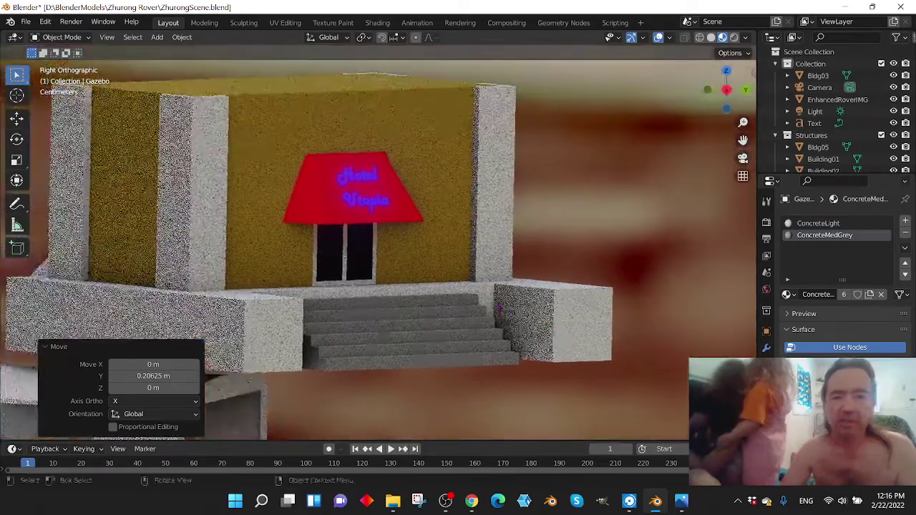
{"action": "scroll", "coordinate": [498, 307], "scroll_direction": "up", "scroll_amount": 3}
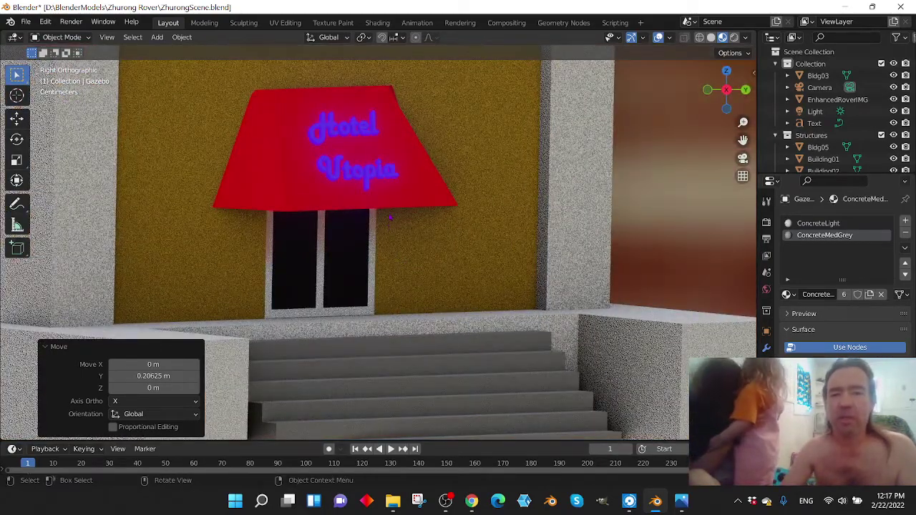
{"action": "scroll", "coordinate": [390, 218], "scroll_direction": "up", "scroll_amount": 2}
{"action": "middle_click_drag", "start_coordinate": [390, 218], "coordinate": [448, 270], "text": "shift"}
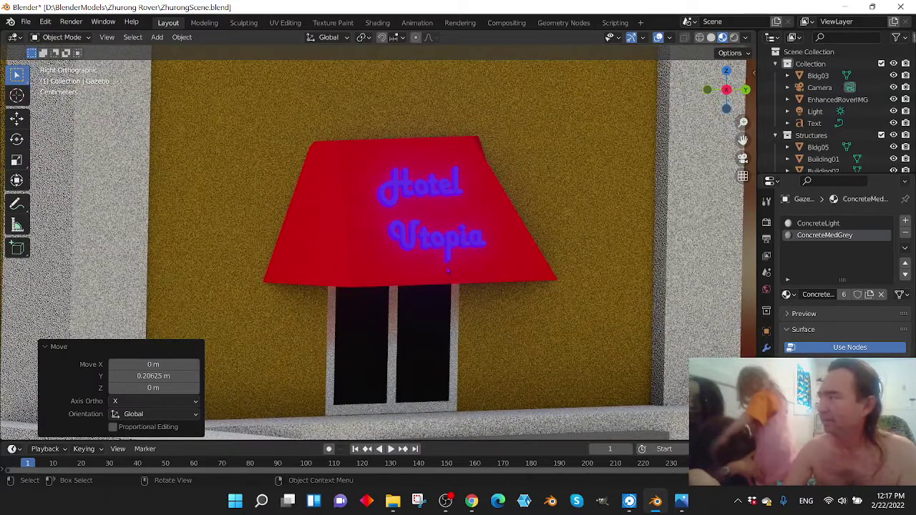
{"action": "scroll", "coordinate": [448, 270], "scroll_direction": "up", "scroll_amount": 1}
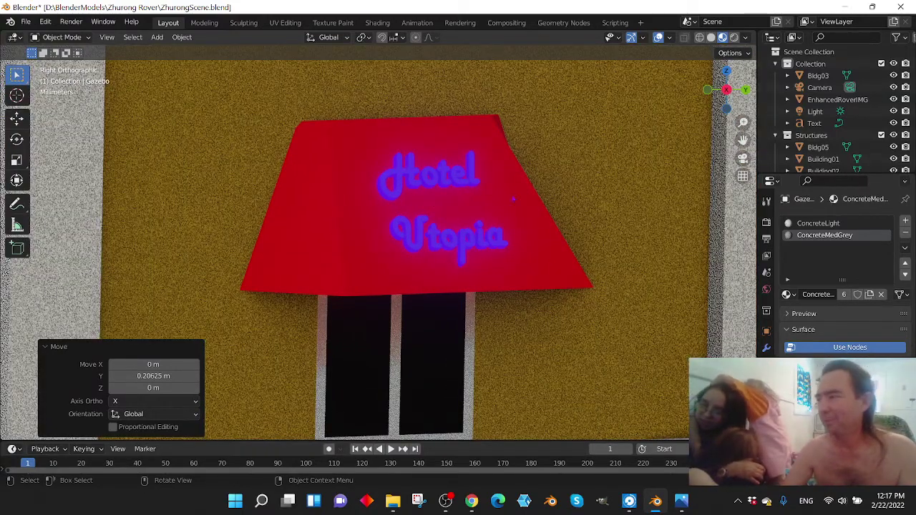
{"action": "scroll", "coordinate": [537, 219], "scroll_direction": "down", "scroll_amount": 10}
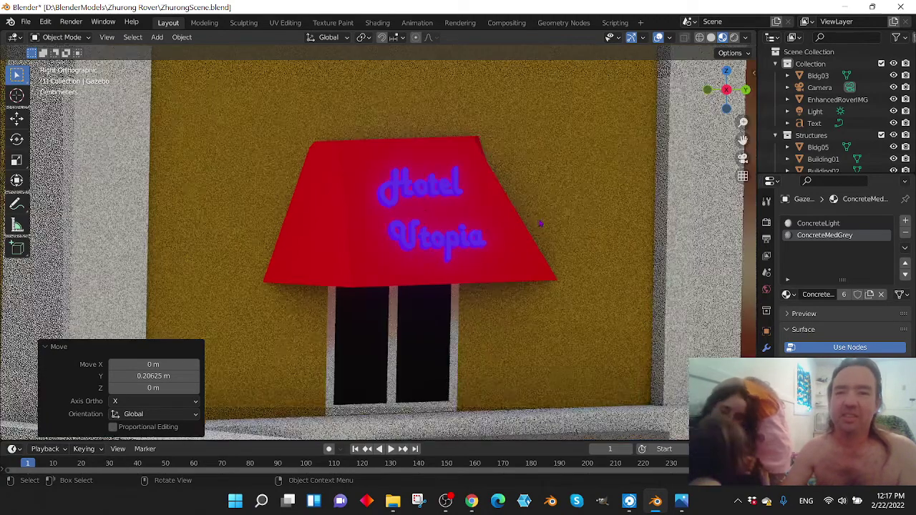
{"action": "scroll", "coordinate": [540, 223], "scroll_direction": "down", "scroll_amount": 2}
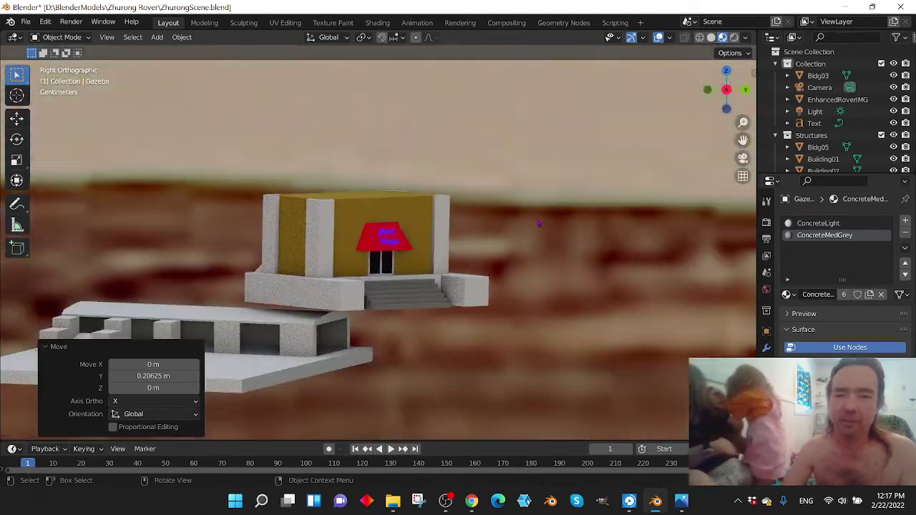
{"action": "scroll", "coordinate": [501, 243], "scroll_direction": "down", "scroll_amount": 5, "text": "ctrl"}
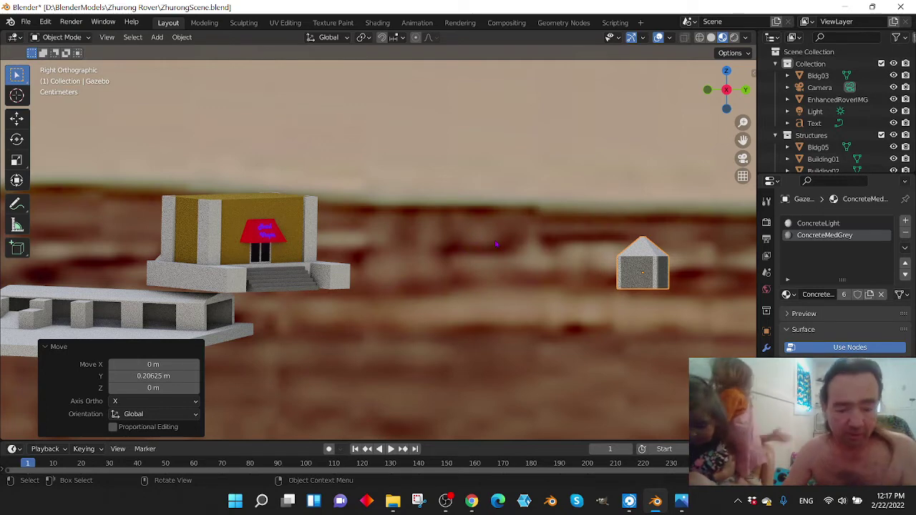
Step: Undo the moves of the Gazebo and HotelMars along the Y axis
{"action": "key", "text": "ctrl+z"}
{"action": "key", "text": "ctrl+z"}
{"action": "key", "text": "ctrl+z"}
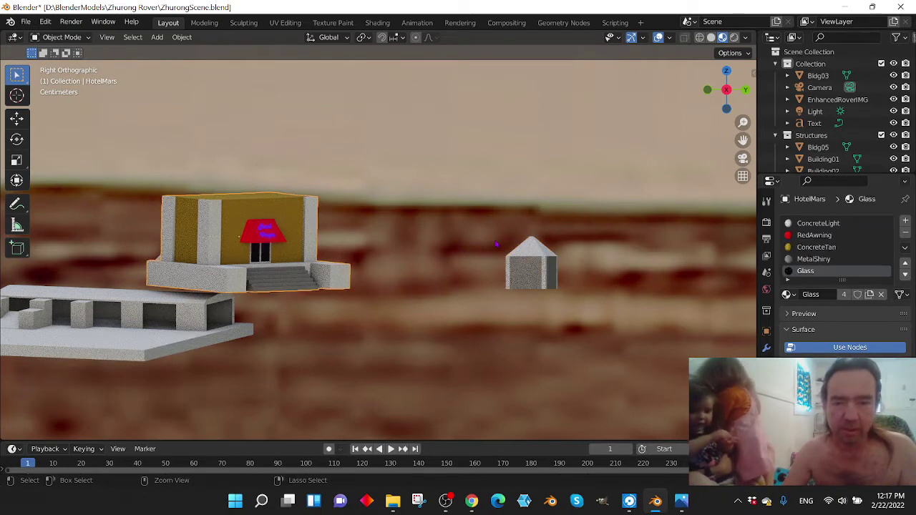
Step: Move Bldg05 about -0.37 m along the global Y axis to uncover the terrain behind it
{"action": "scroll", "coordinate": [496, 244], "scroll_direction": "down", "scroll_amount": 2}
{"action": "scroll", "coordinate": [458, 284], "scroll_direction": "down", "scroll_amount": 2}
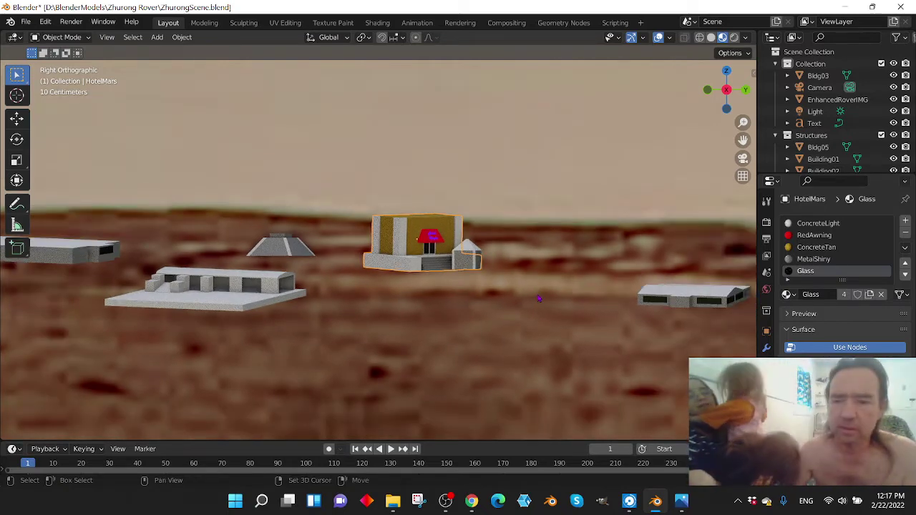
{"action": "middle_click_drag", "start_coordinate": [538, 300], "coordinate": [205, 261], "text": "shift"}
{"action": "middle_click_drag", "start_coordinate": [489, 296], "coordinate": [400, 293], "text": "shift"}
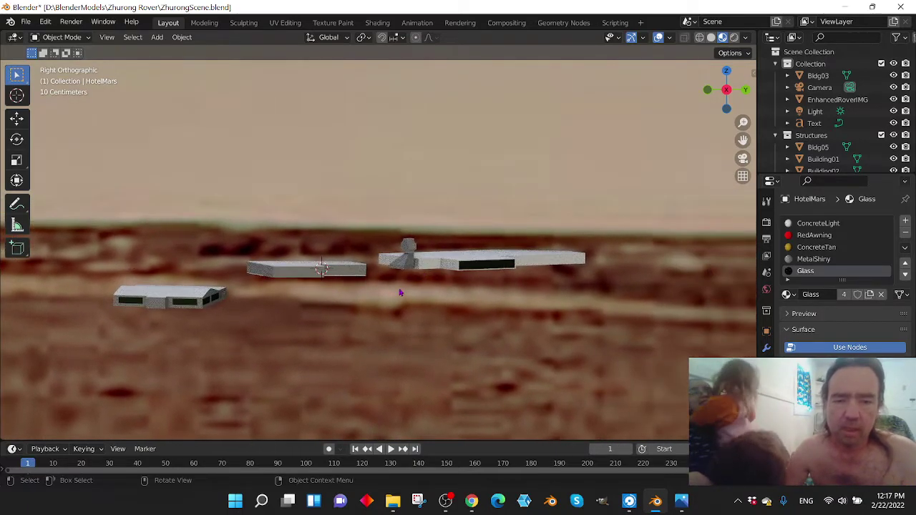
{"action": "scroll", "coordinate": [322, 281], "scroll_direction": "up", "scroll_amount": 4}
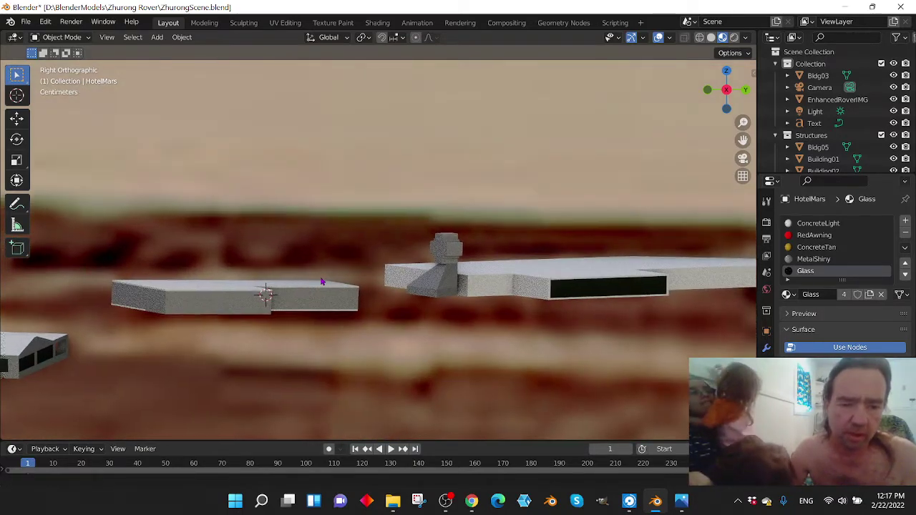
{"action": "middle_click_drag", "start_coordinate": [322, 282], "coordinate": [364, 202], "text": "shift"}
{"action": "scroll", "coordinate": [348, 217], "scroll_direction": "up", "scroll_amount": 2}
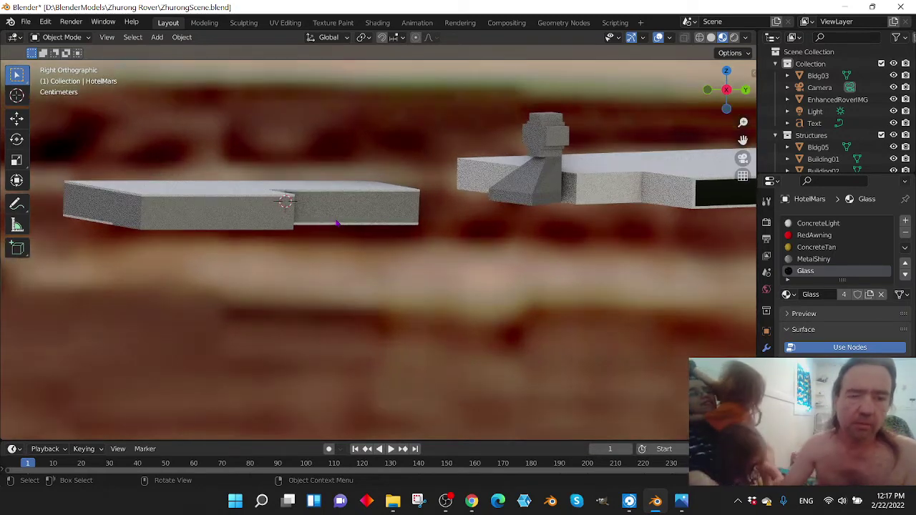
{"action": "left_click", "coordinate": [337, 224]}
{"action": "scroll", "coordinate": [340, 229], "scroll_direction": "down", "scroll_amount": 4}
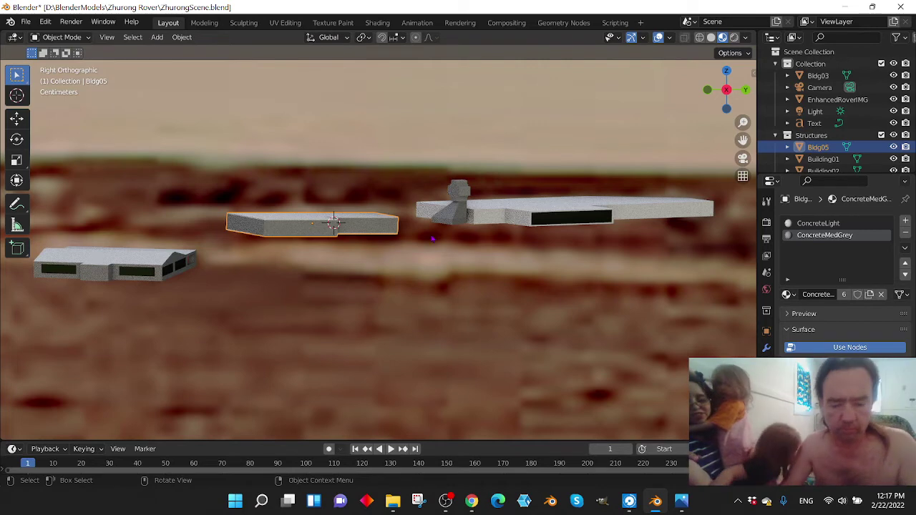
{"action": "key", "text": "g"}
{"action": "key", "text": "y"}
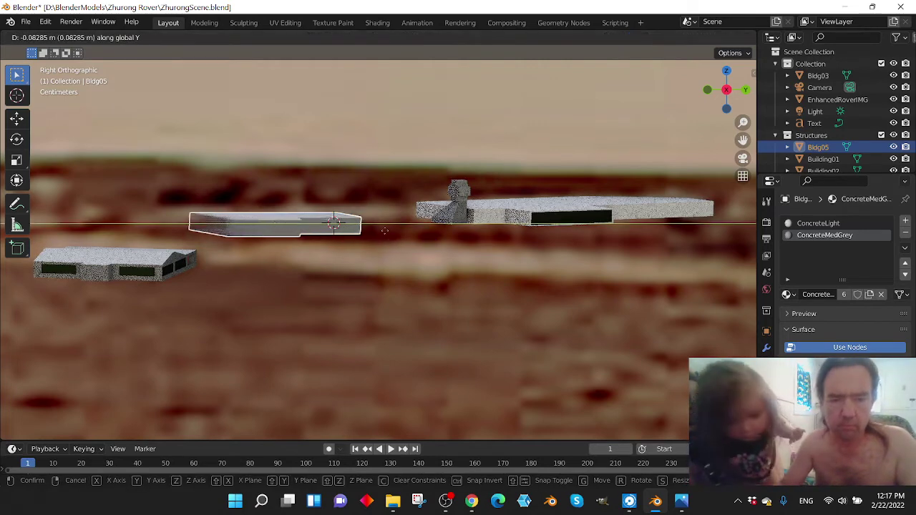
{"action": "left_click", "coordinate": [264, 256]}
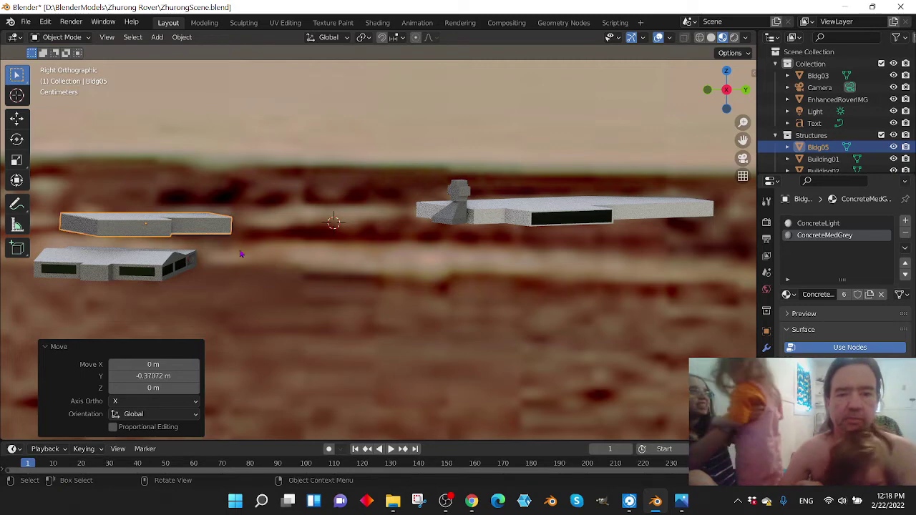
Step: Compare Bldg05 with the terrain at its original spot, and undo its move along the Y axis
{"action": "scroll", "coordinate": [315, 234], "scroll_direction": "up", "scroll_amount": 2}
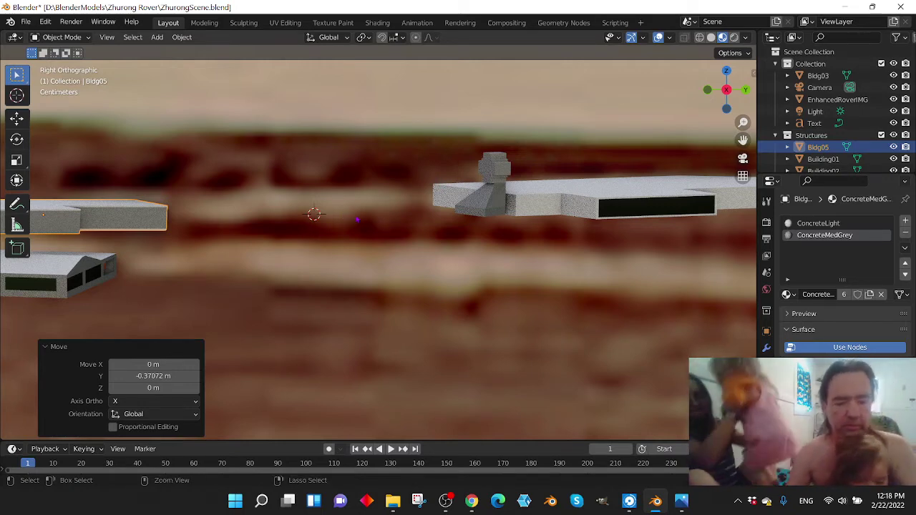
{"action": "key", "text": "ctrl+z"}
Step: Move Bldg03 about 0.78 m along the global Y axis, away from the photo feature it covers
{"action": "left_click", "coordinate": [493, 201]}
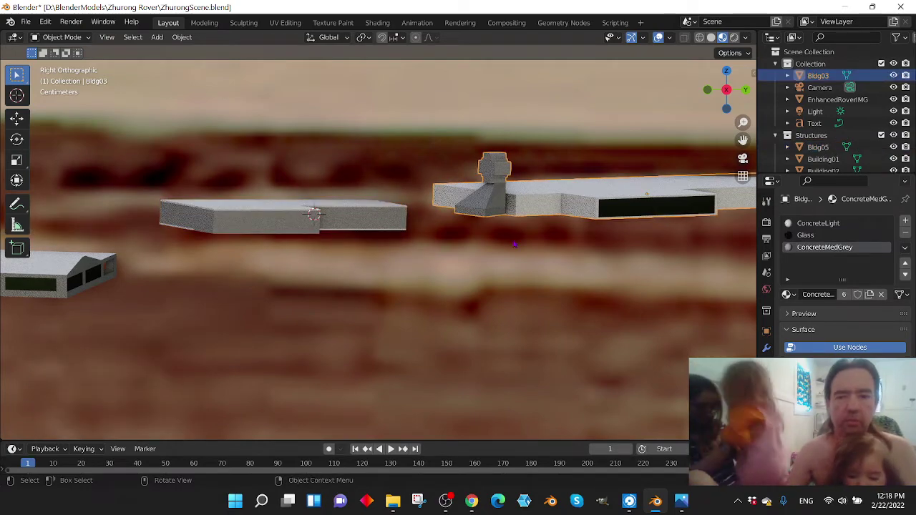
{"action": "middle_click_drag", "start_coordinate": [493, 201], "coordinate": [261, 197], "text": "shift"}
{"action": "scroll", "coordinate": [261, 197], "scroll_direction": "down", "scroll_amount": 4}
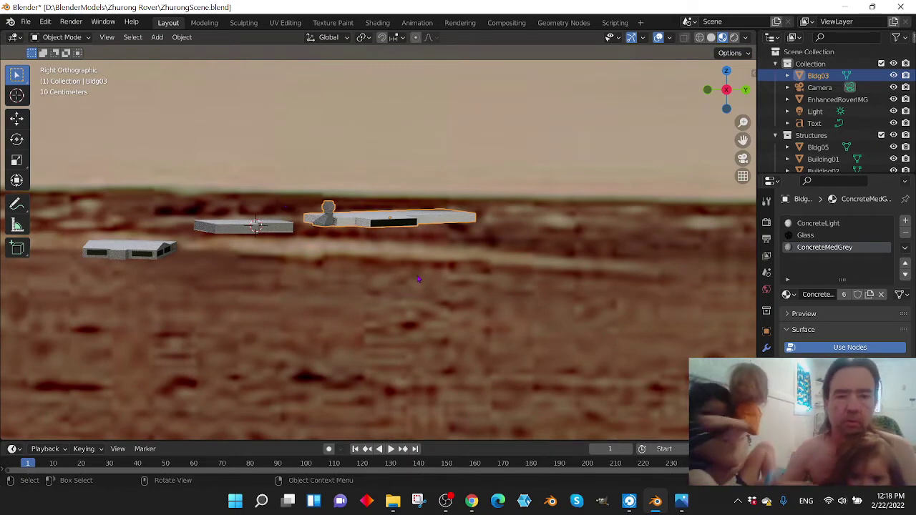
{"action": "scroll", "coordinate": [419, 279], "scroll_direction": "up", "scroll_amount": 3}
{"action": "middle_click_drag", "start_coordinate": [418, 279], "coordinate": [323, 260], "text": "shift"}
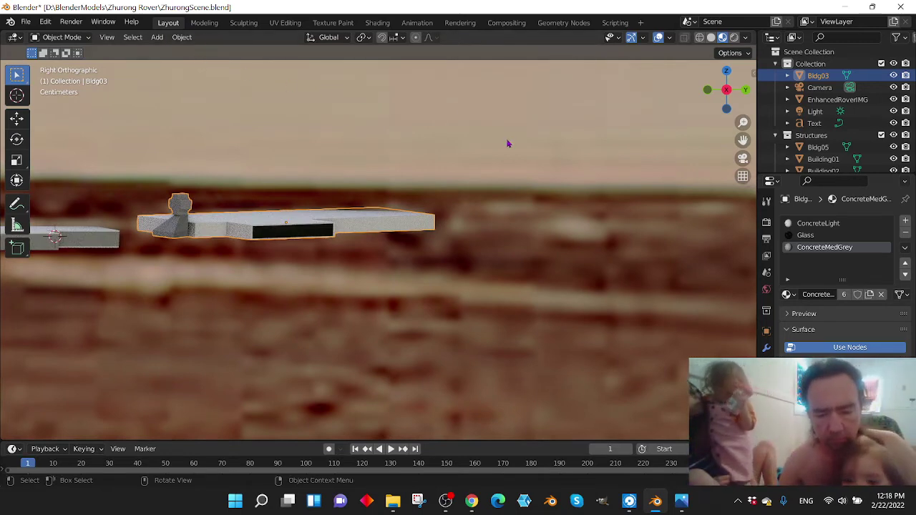
{"action": "key", "text": "g"}
{"action": "key", "text": "y"}
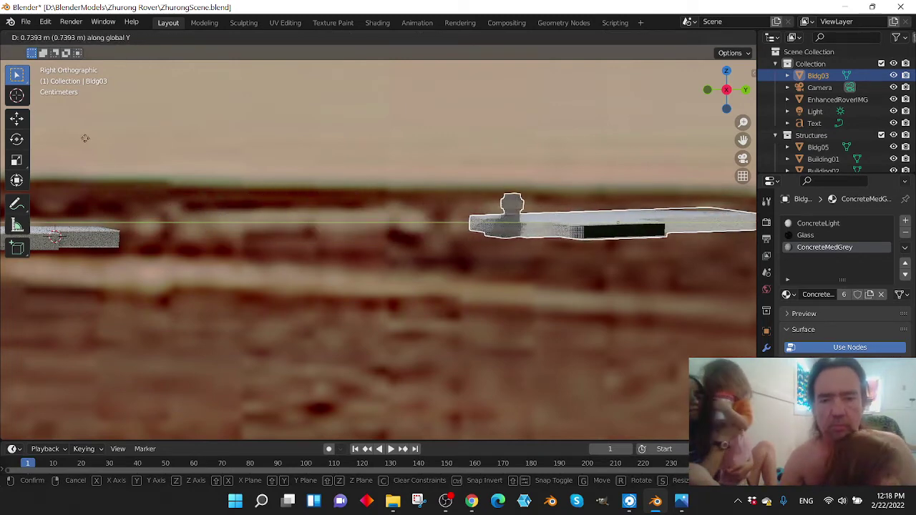
{"action": "left_click", "coordinate": [95, 141]}
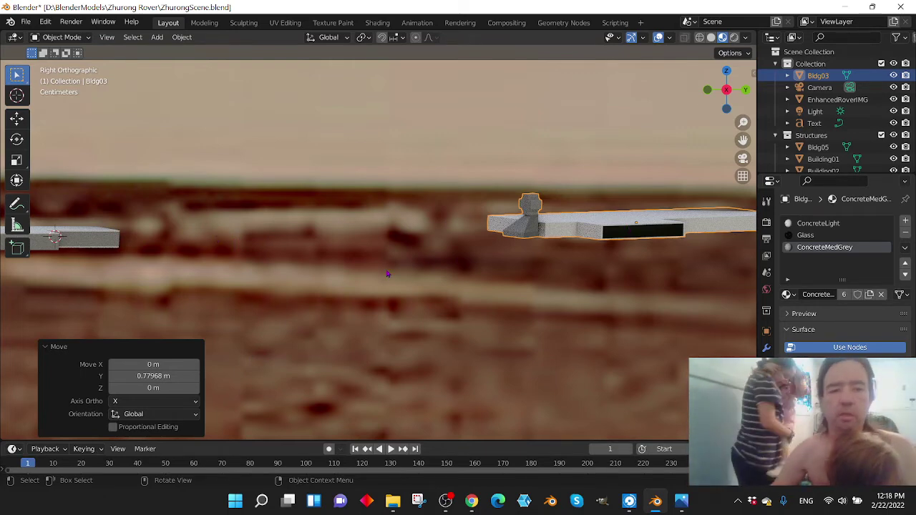
Step: Compare Bldg03 with the uncovered terrain, and examine its stepped tower, sloped base and roof from several angles
{"action": "scroll", "coordinate": [386, 274], "scroll_direction": "up", "scroll_amount": 2}
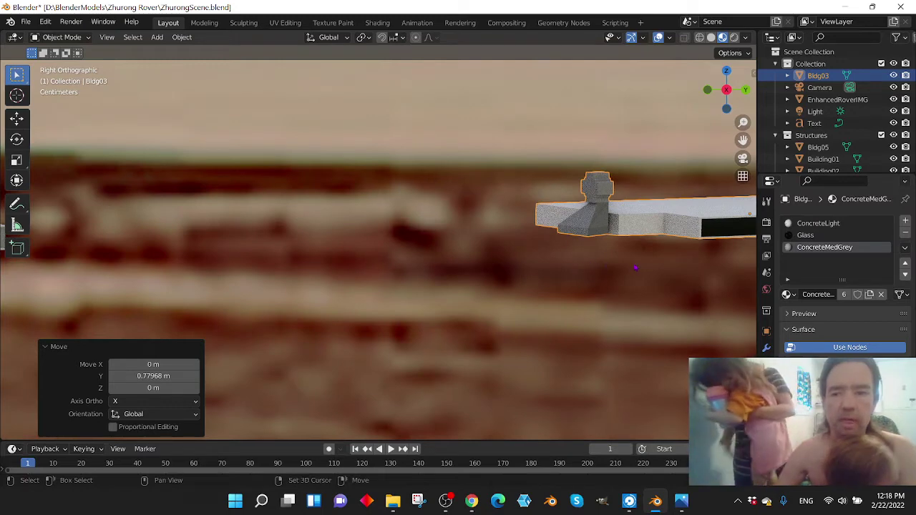
{"action": "scroll", "coordinate": [510, 249], "scroll_direction": "down", "scroll_amount": 5, "text": "ctrl"}
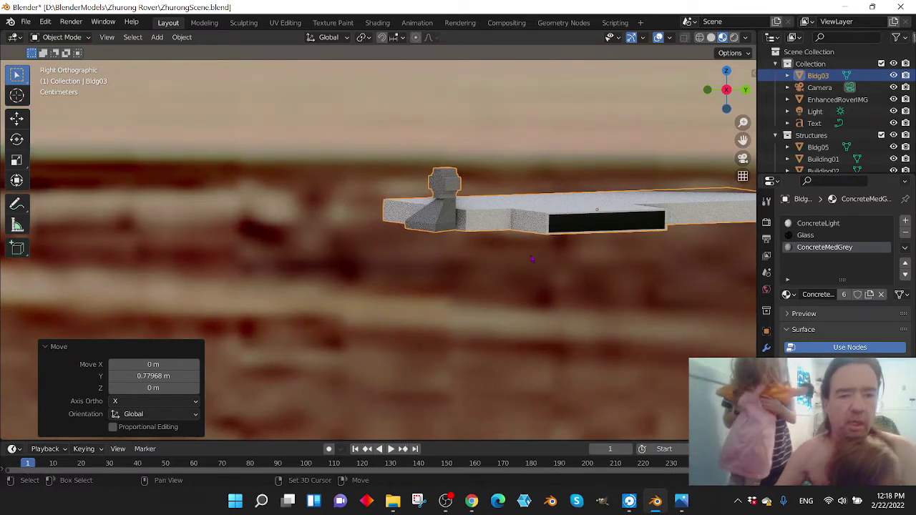
{"action": "middle_click_drag", "start_coordinate": [465, 306], "coordinate": [538, 292], "text": "shift"}
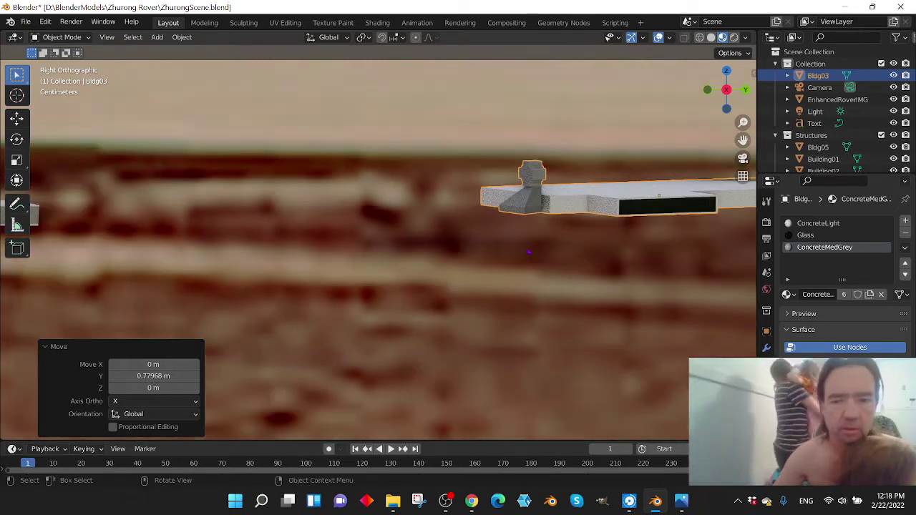
{"action": "scroll", "coordinate": [319, 216], "scroll_direction": "up", "scroll_amount": 5, "text": "ctrl"}
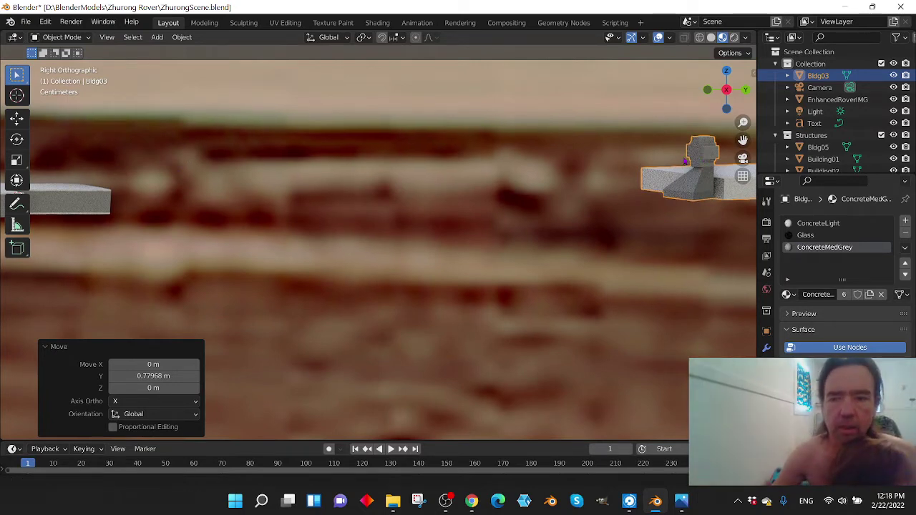
{"action": "scroll", "coordinate": [630, 186], "scroll_direction": "down", "scroll_amount": 3, "text": "ctrl"}
{"action": "scroll", "coordinate": [556, 219], "scroll_direction": "up", "scroll_amount": 2}
{"action": "scroll", "coordinate": [567, 214], "scroll_direction": "down", "scroll_amount": 2, "text": "ctrl"}
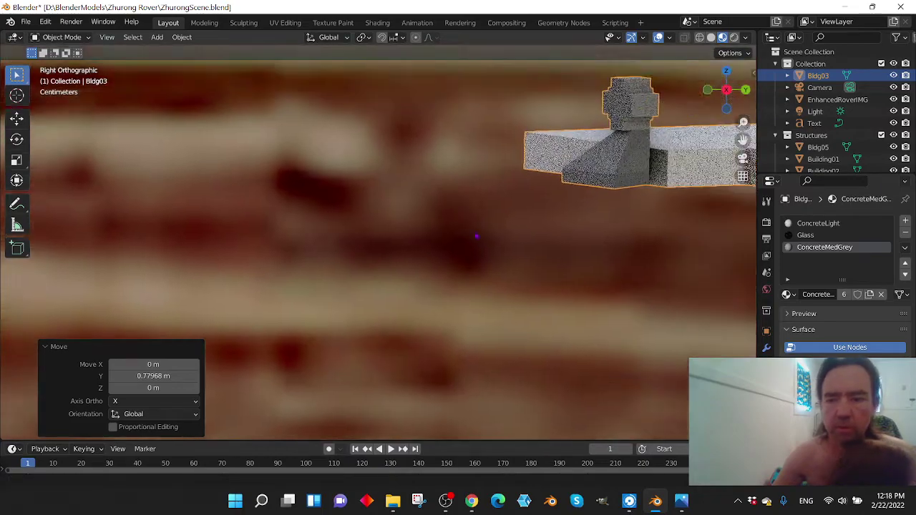
{"action": "scroll", "coordinate": [501, 257], "scroll_direction": "up", "scroll_amount": 5}
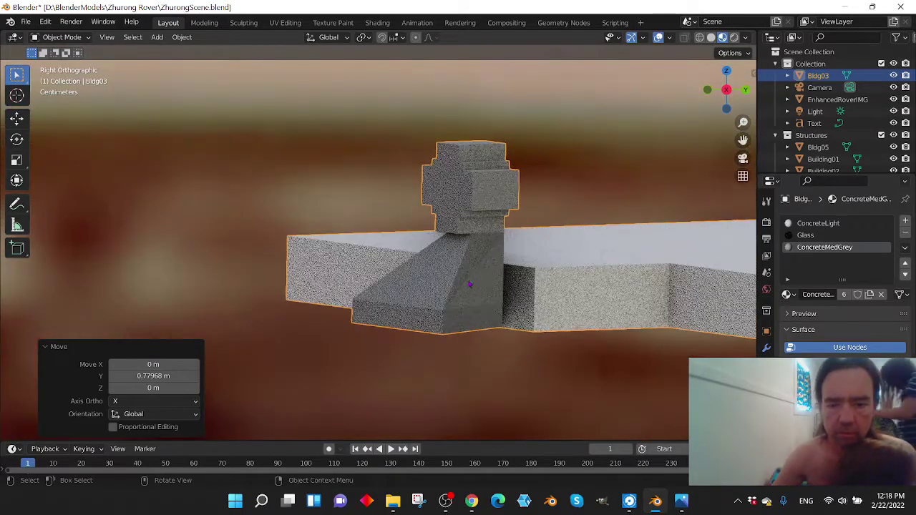
{"action": "middle_click_drag", "start_coordinate": [469, 284], "coordinate": [398, 245]}
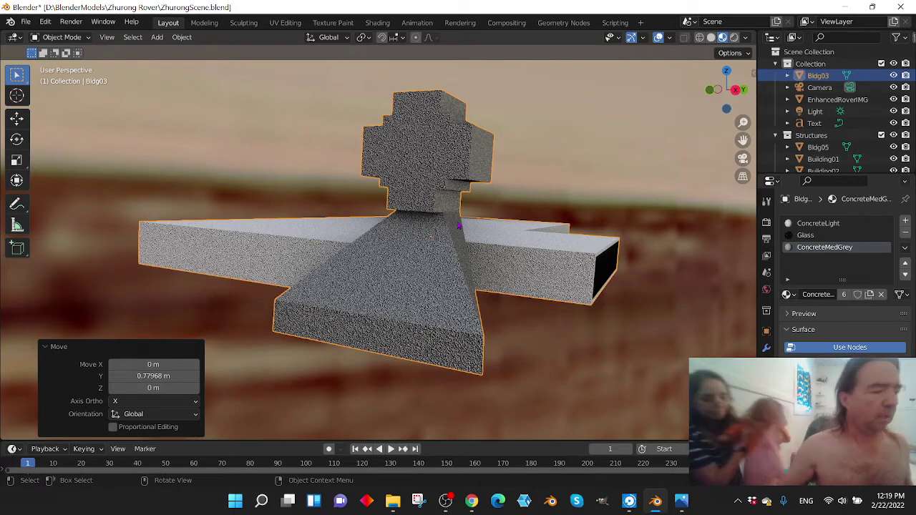
{"action": "middle_click_drag", "start_coordinate": [566, 282], "coordinate": [251, 165]}
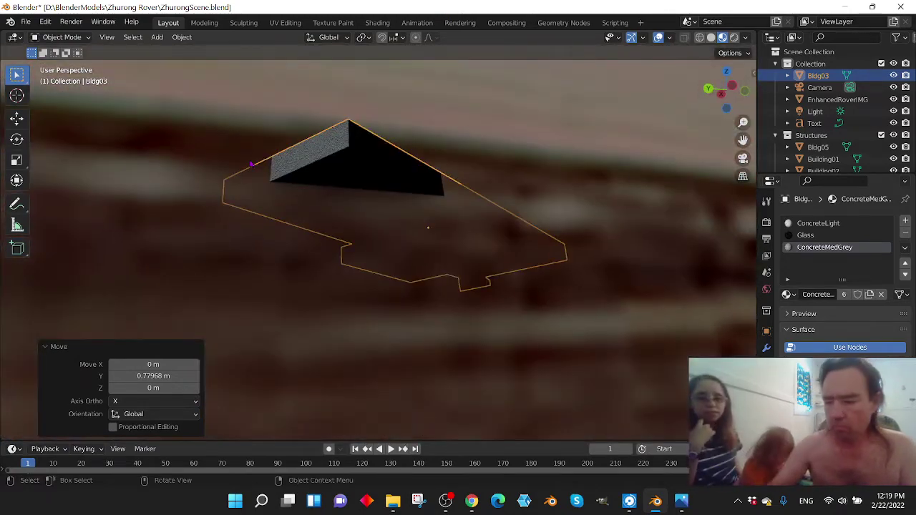
Step: Return to the right orthographic view and undo the move of Bldg03 along the Y axis
{"action": "key", "text": "KP_3"}
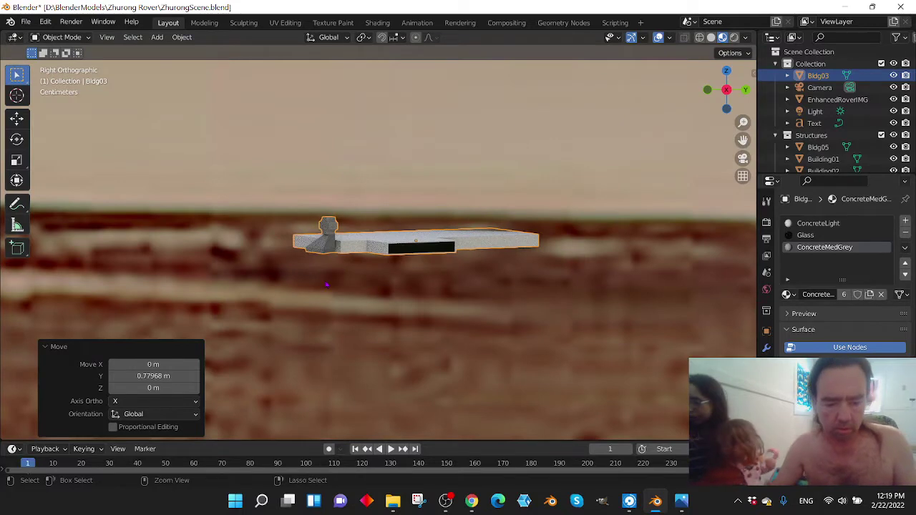
{"action": "key", "text": "ctrl+z"}
{"action": "scroll", "coordinate": [182, 254], "scroll_direction": "down", "scroll_amount": 3}
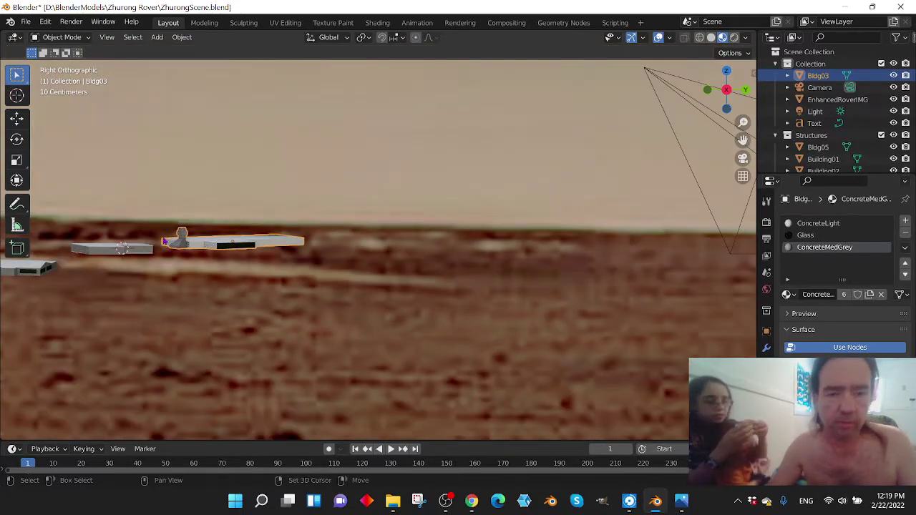
Step: Survey the terrain beyond Bldg03 and the whole row of modelled buildings against the rover photo
{"action": "middle_click_drag", "start_coordinate": [182, 254], "coordinate": [156, 263], "text": "shift"}
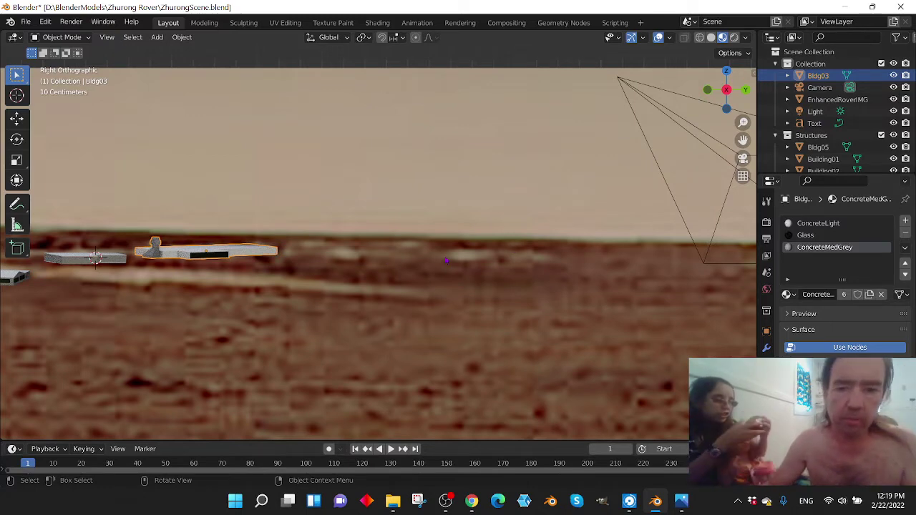
{"action": "scroll", "coordinate": [423, 261], "scroll_direction": "down", "scroll_amount": 3}
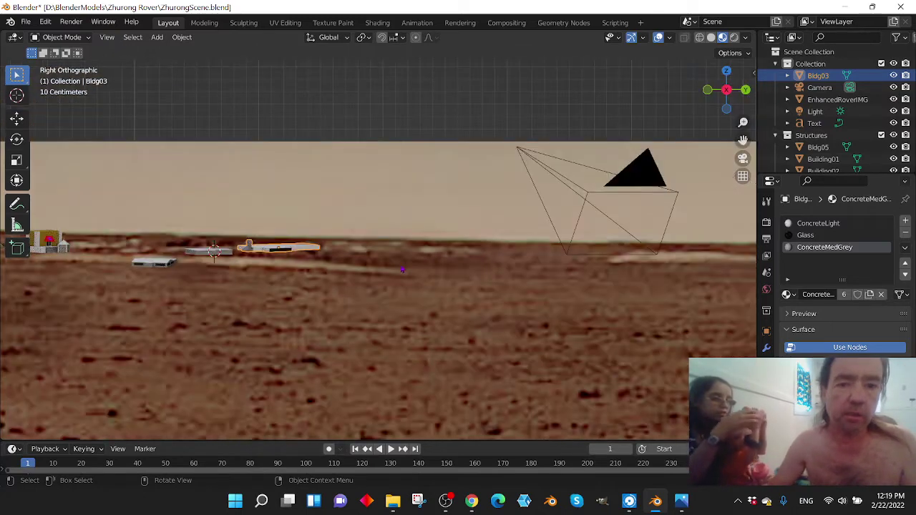
{"action": "scroll", "coordinate": [476, 241], "scroll_direction": "up", "scroll_amount": 3}
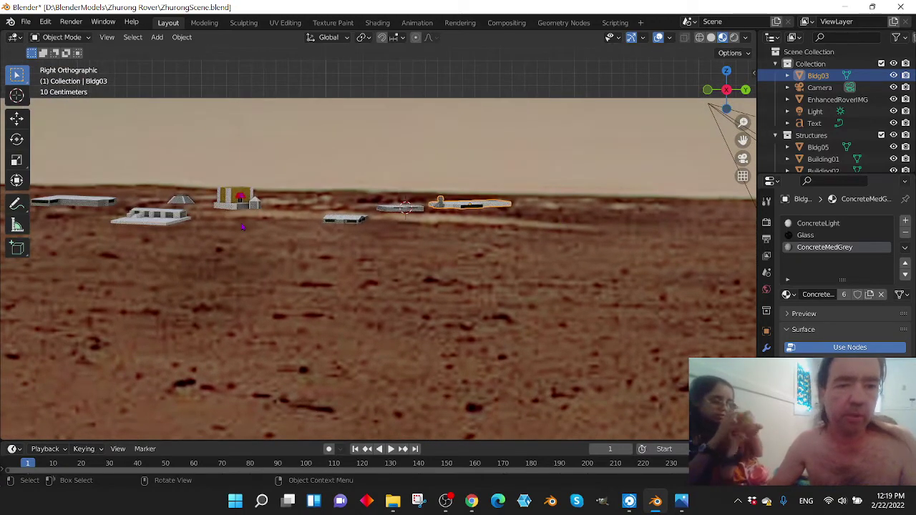
{"action": "scroll", "coordinate": [243, 228], "scroll_direction": "up", "scroll_amount": 2}
{"action": "middle_click_drag", "start_coordinate": [241, 227], "coordinate": [369, 215], "text": "shift"}
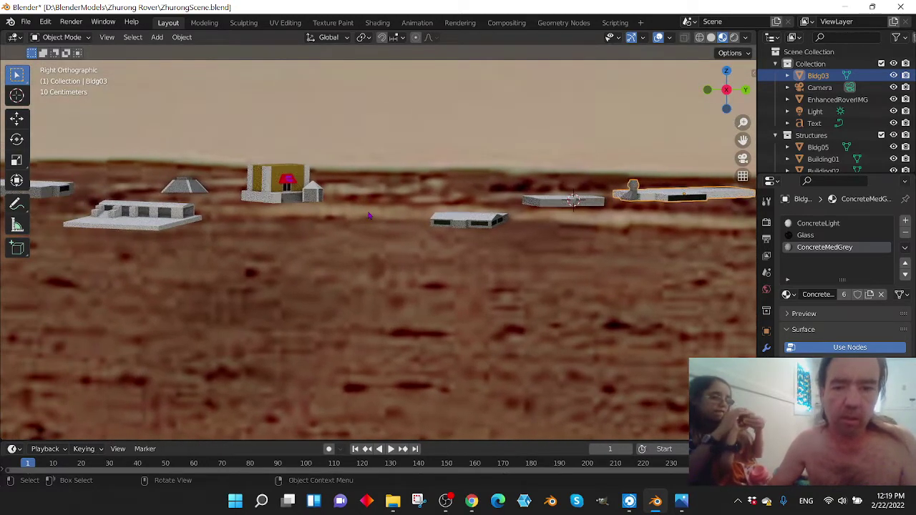
{"action": "scroll", "coordinate": [432, 192], "scroll_direction": "up", "scroll_amount": 3}
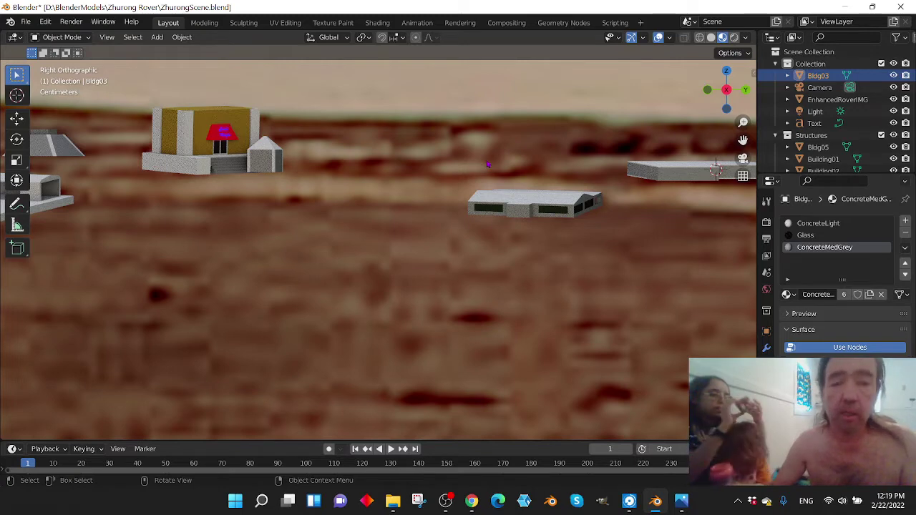
{"action": "scroll", "coordinate": [389, 181], "scroll_direction": "down", "scroll_amount": 3}
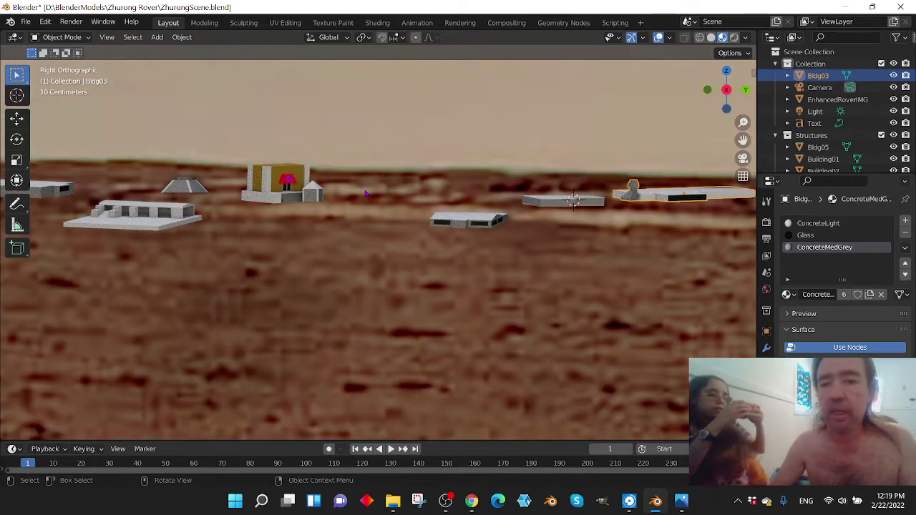
{"action": "scroll", "coordinate": [365, 193], "scroll_direction": "down", "scroll_amount": 2}
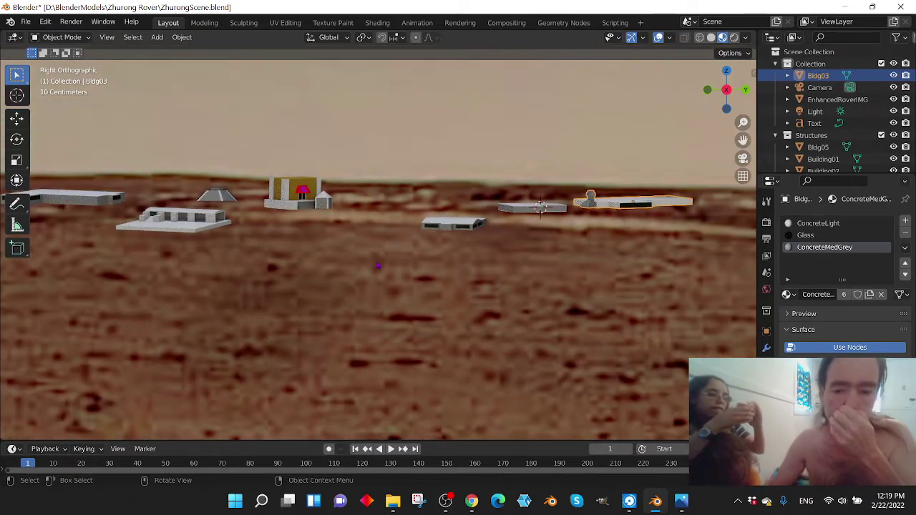
Step: Open the recent file SOL1452.blend without saving the changes to ZhurongScene.blend, and show the wider scene around the Computer object
{"action": "left_click", "coordinate": [26, 21]}
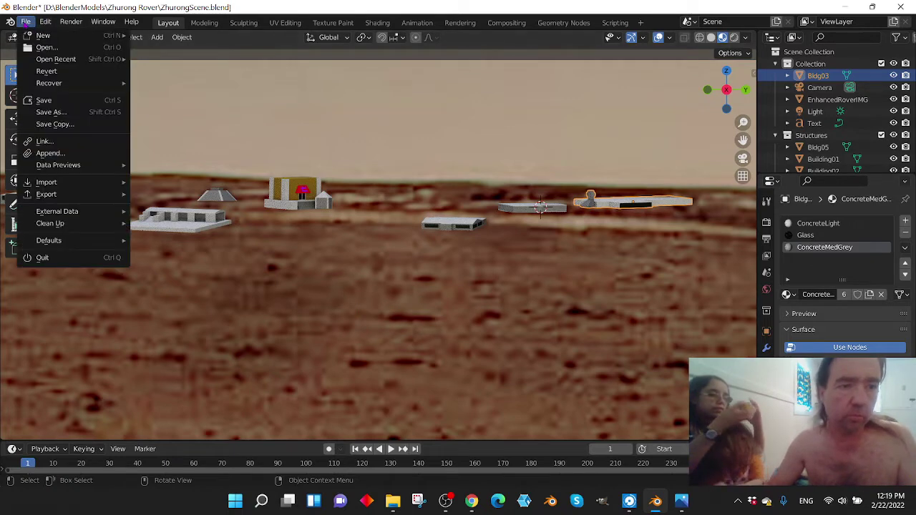
{"action": "mouse_move", "coordinate": [95, 61]}
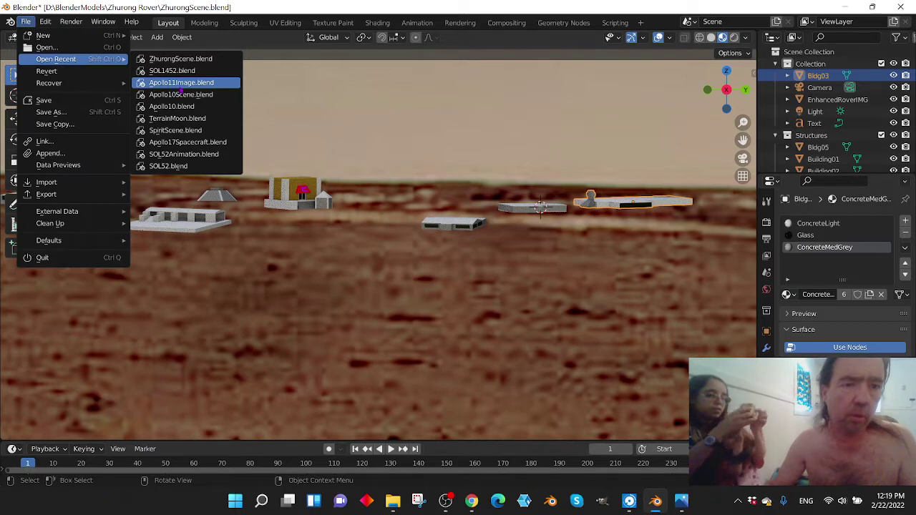
{"action": "left_click", "coordinate": [162, 72]}
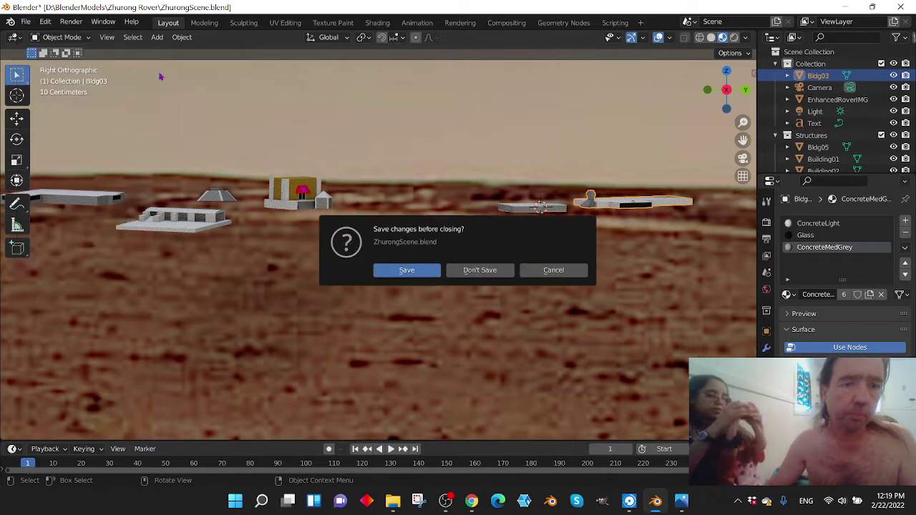
{"action": "left_click", "coordinate": [492, 271]}
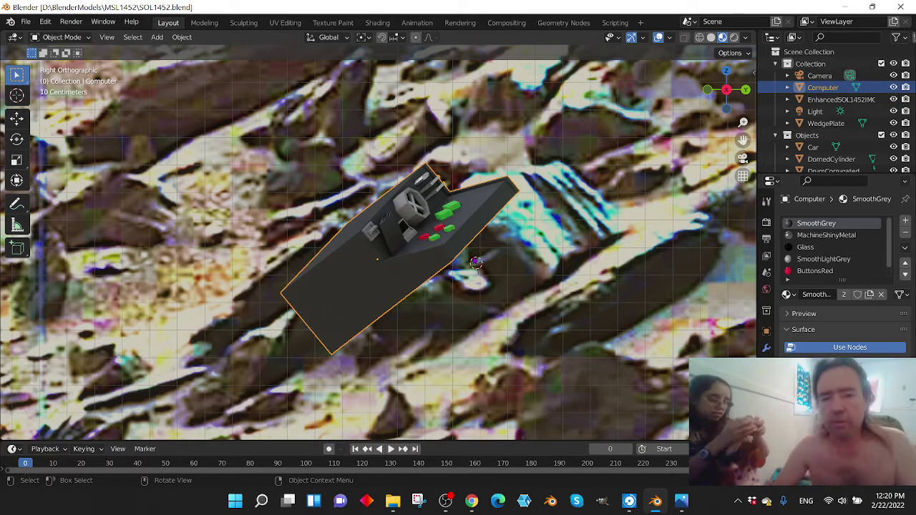
{"action": "scroll", "coordinate": [378, 243], "scroll_direction": "down", "scroll_amount": 5}
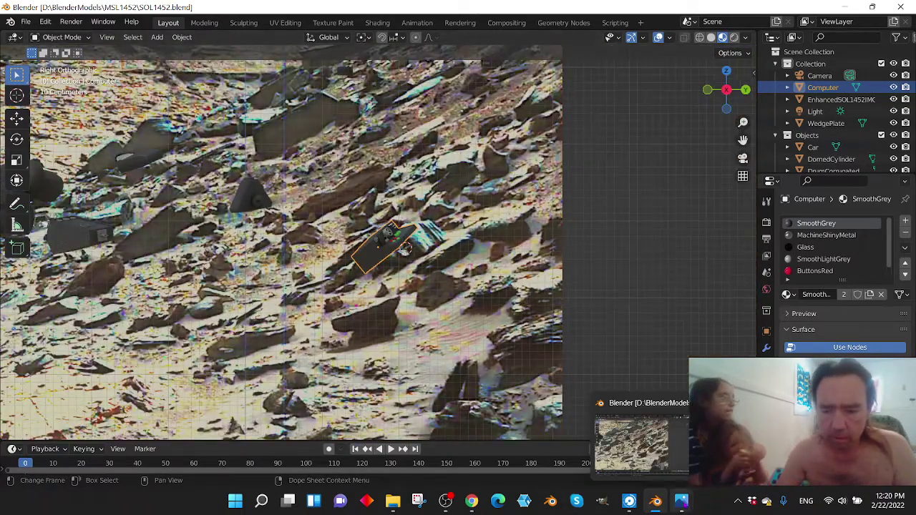
Step: Switch to EnhancedSOL1452IMG.png in Photos and view the whole rocky hillside up to the horizon
{"action": "mouse_move", "coordinate": [680, 501]}
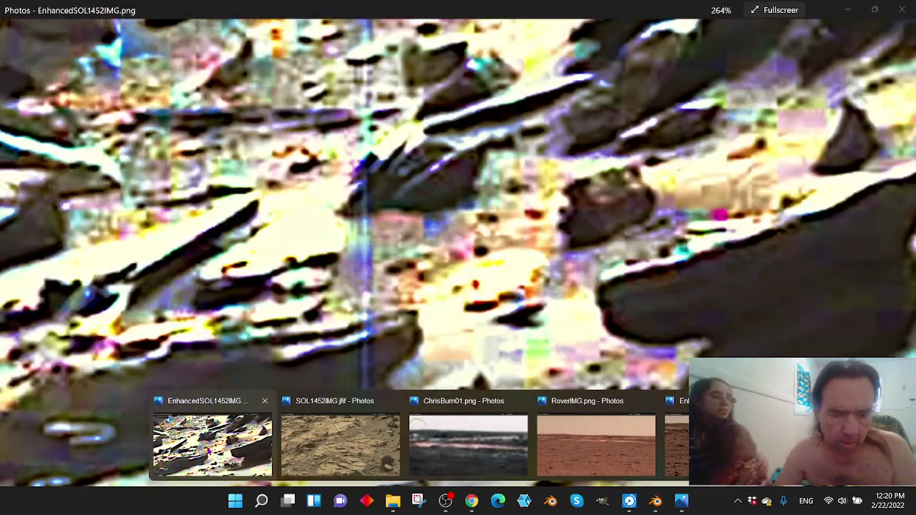
{"action": "left_click", "coordinate": [208, 451]}
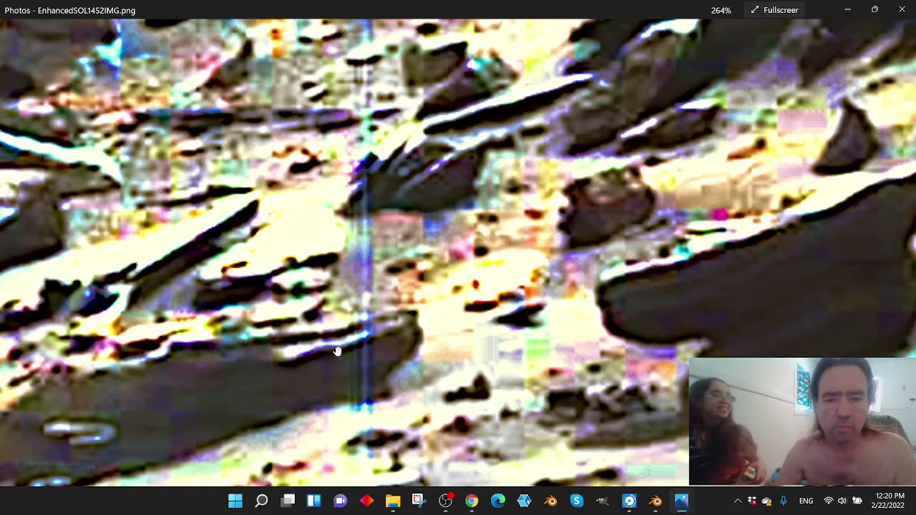
{"action": "scroll", "coordinate": [413, 303], "scroll_direction": "down", "scroll_amount": 5}
{"action": "scroll", "coordinate": [356, 242], "scroll_direction": "down", "scroll_amount": 4}
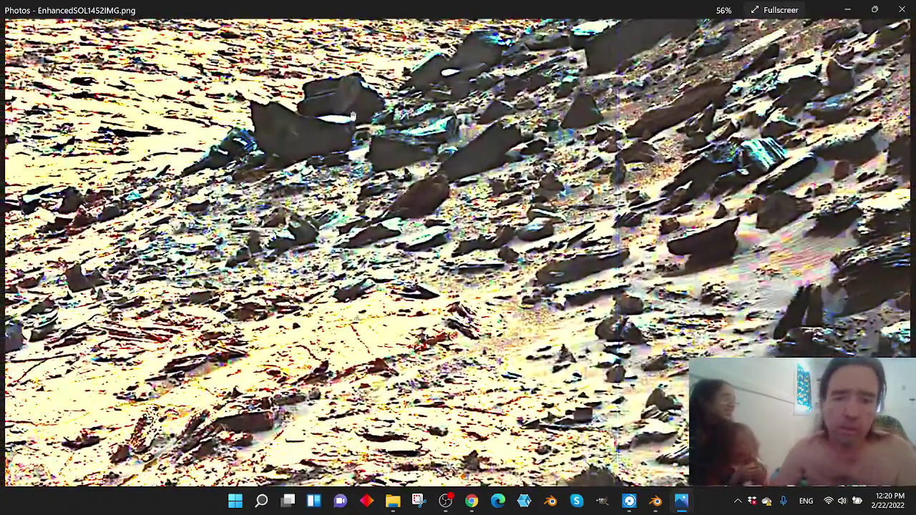
{"action": "left_click_drag", "start_coordinate": [417, 115], "coordinate": [359, 227]}
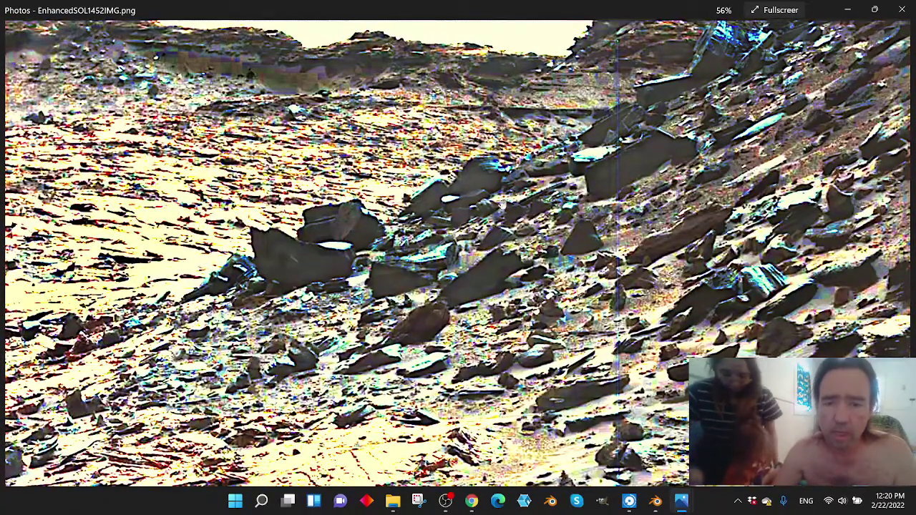
{"action": "scroll", "coordinate": [359, 228], "scroll_direction": "down", "scroll_amount": 2}
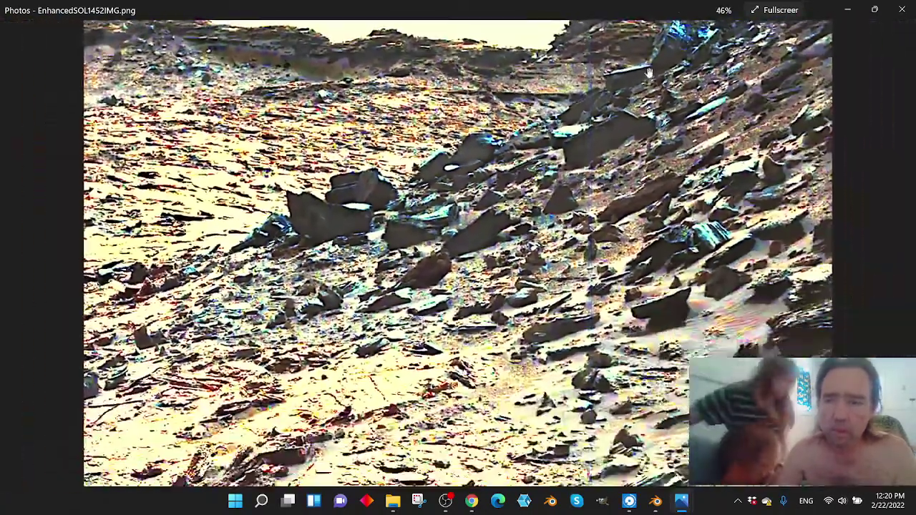
Step: Examine close-up the dark slabs on the photo's upper slope and the cone-shaped object below them
{"action": "scroll", "coordinate": [653, 47], "scroll_direction": "up", "scroll_amount": 6}
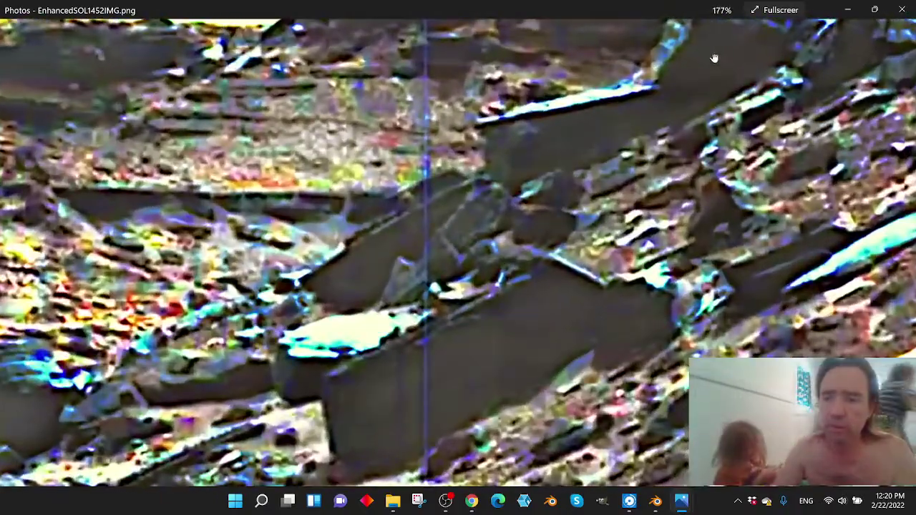
{"action": "left_click_drag", "start_coordinate": [714, 58], "coordinate": [459, 207]}
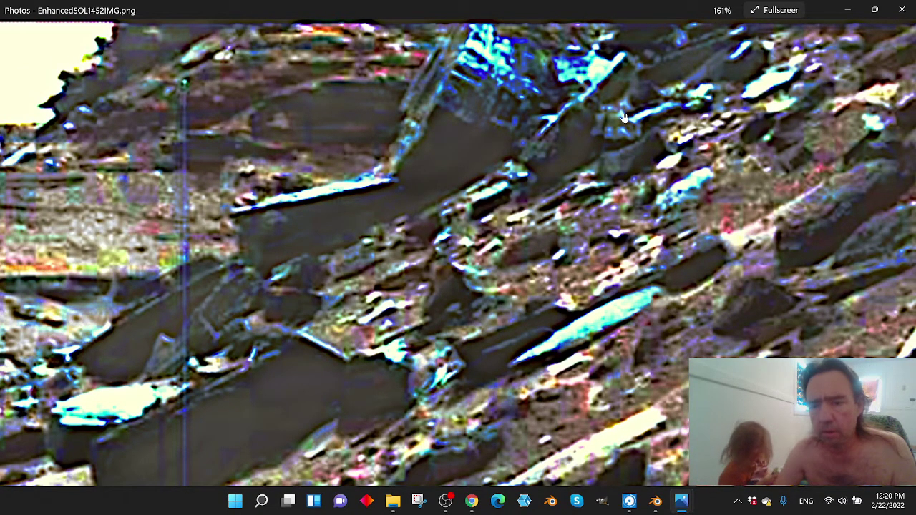
{"action": "scroll", "coordinate": [624, 116], "scroll_direction": "down", "scroll_amount": 4}
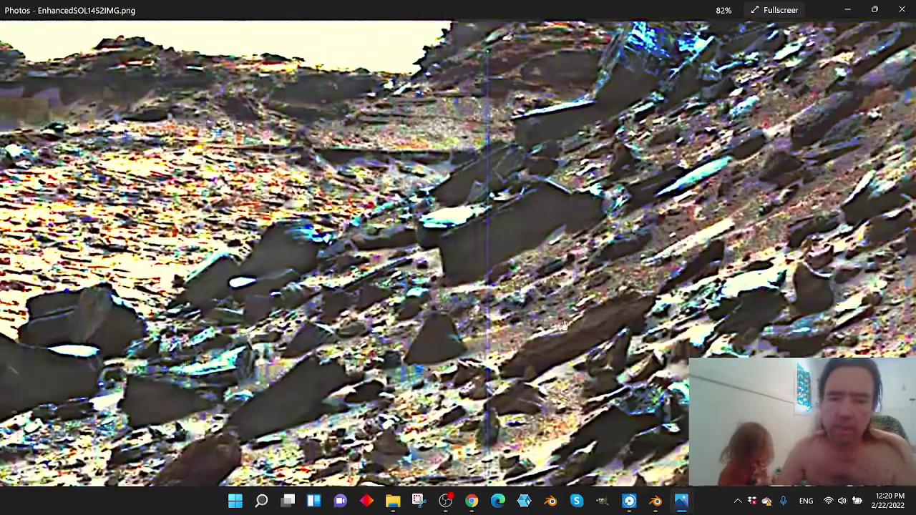
{"action": "left_click_drag", "start_coordinate": [564, 325], "coordinate": [561, 212]}
{"action": "scroll", "coordinate": [422, 264], "scroll_direction": "up", "scroll_amount": 5}
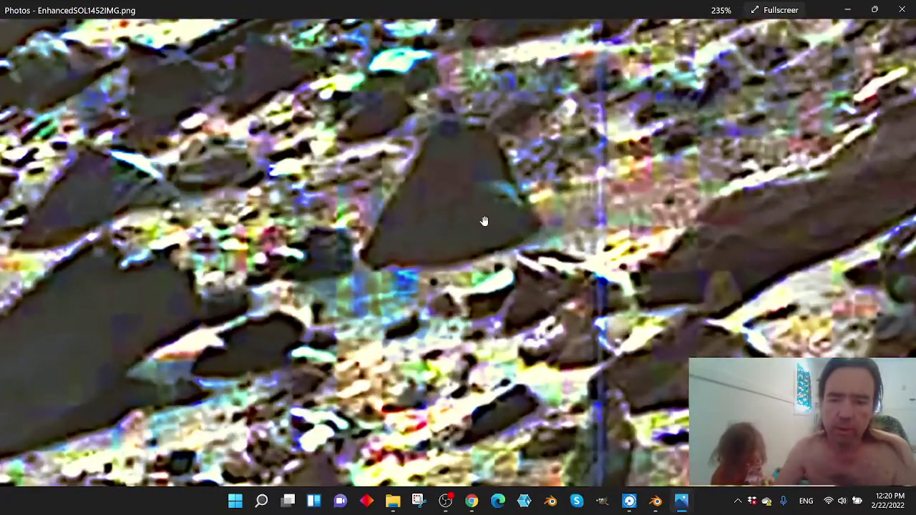
Step: Examine the bright striped feature and the dark angular shape beside it in the enhanced photo at up to 400% magnification
{"action": "scroll", "coordinate": [421, 320], "scroll_direction": "down", "scroll_amount": 4}
{"action": "left_click_drag", "start_coordinate": [561, 263], "coordinate": [390, 284]}
{"action": "scroll", "coordinate": [419, 206], "scroll_direction": "up", "scroll_amount": 3}
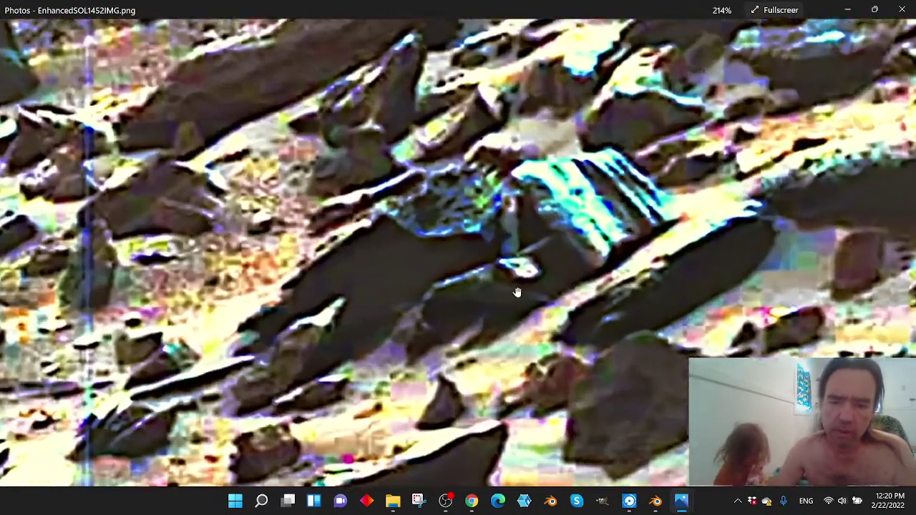
{"action": "scroll", "coordinate": [419, 206], "scroll_direction": "up", "scroll_amount": 2}
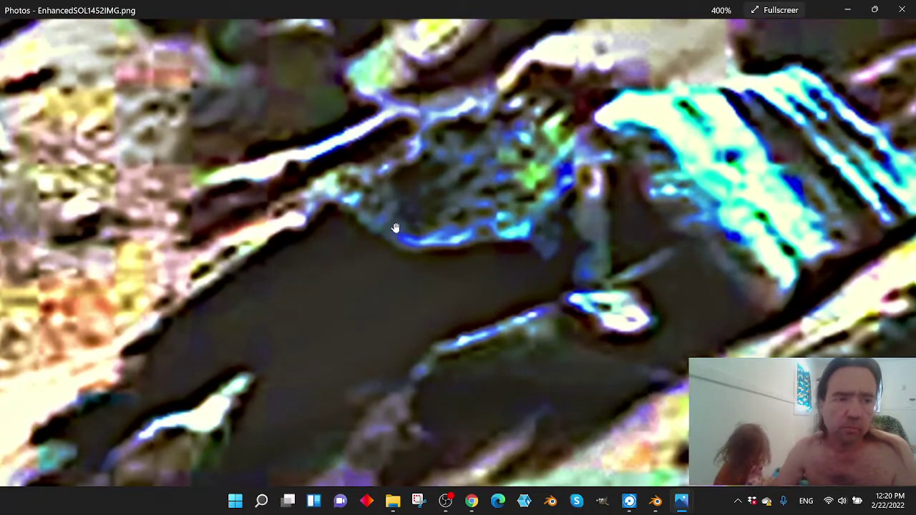
{"action": "scroll", "coordinate": [331, 261], "scroll_direction": "down", "scroll_amount": 1}
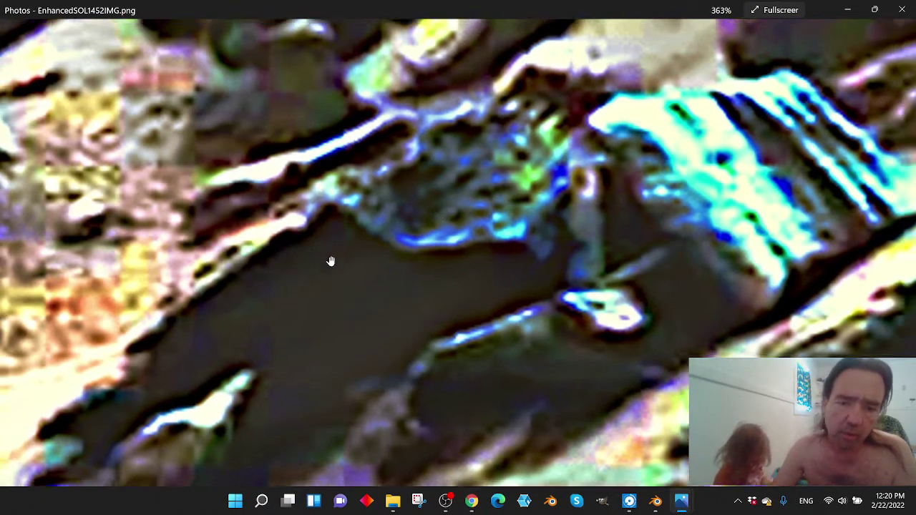
{"action": "scroll", "coordinate": [331, 261], "scroll_direction": "down", "scroll_amount": 1}
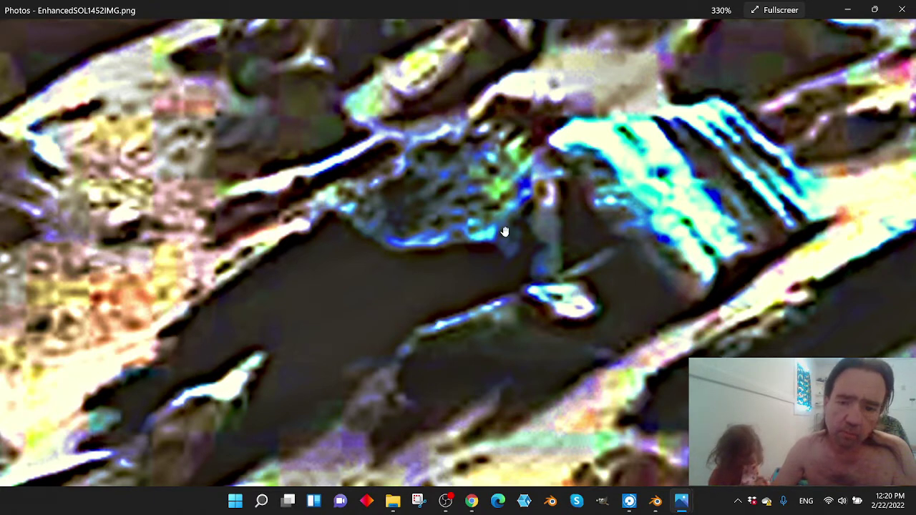
{"action": "scroll", "coordinate": [432, 214], "scroll_direction": "up", "scroll_amount": 1}
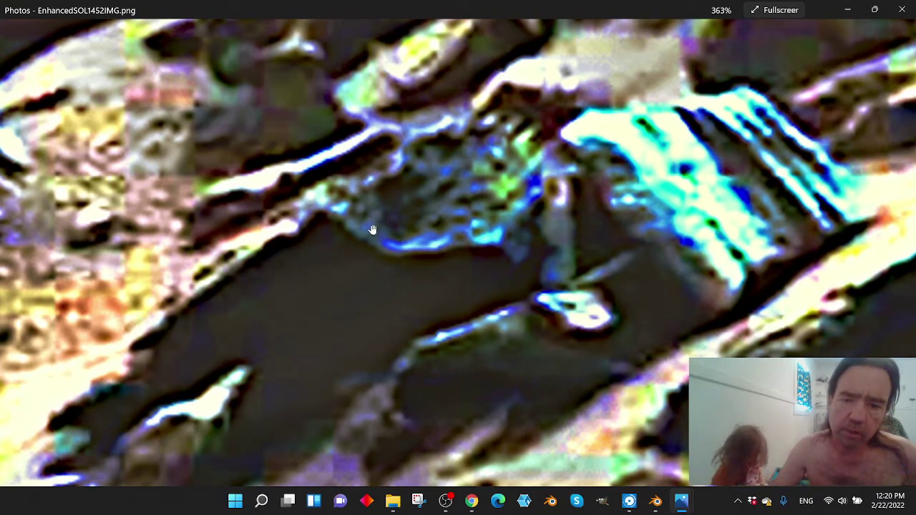
{"action": "scroll", "coordinate": [485, 242], "scroll_direction": "up", "scroll_amount": 1}
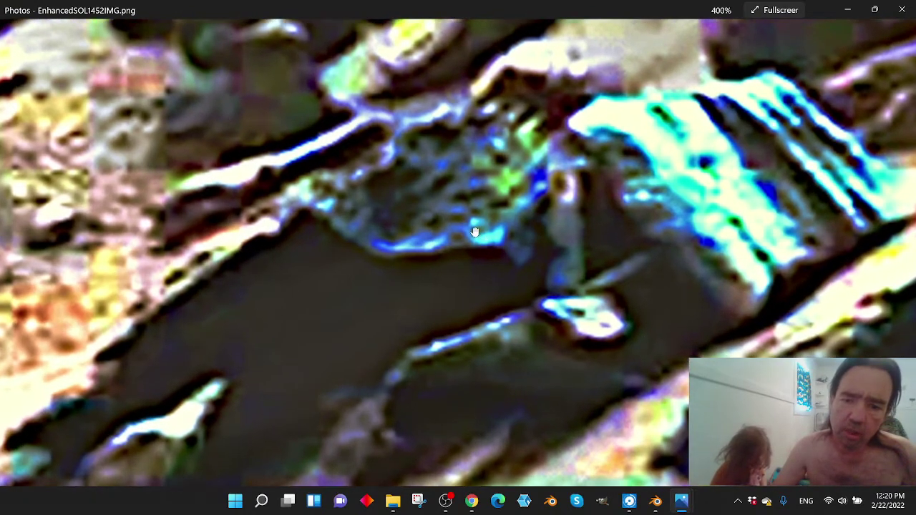